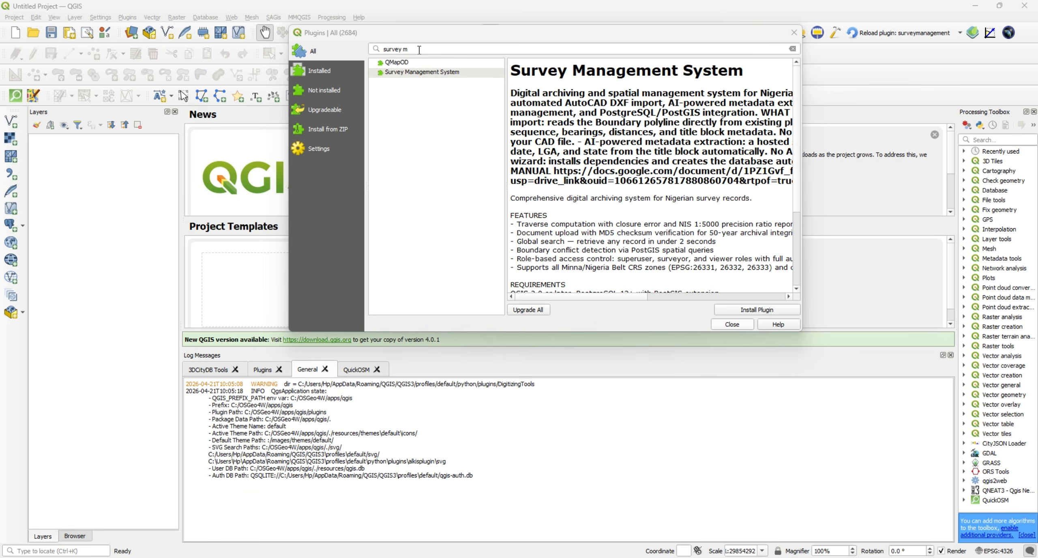
Search all plugins for "survey ma", install the Survey Management System plugin and close the plugin manager.
{"action": "left_click_drag", "start_coordinate": [419, 50], "coordinate": [359, 54]}
{"action": "left_click", "coordinate": [320, 54]}
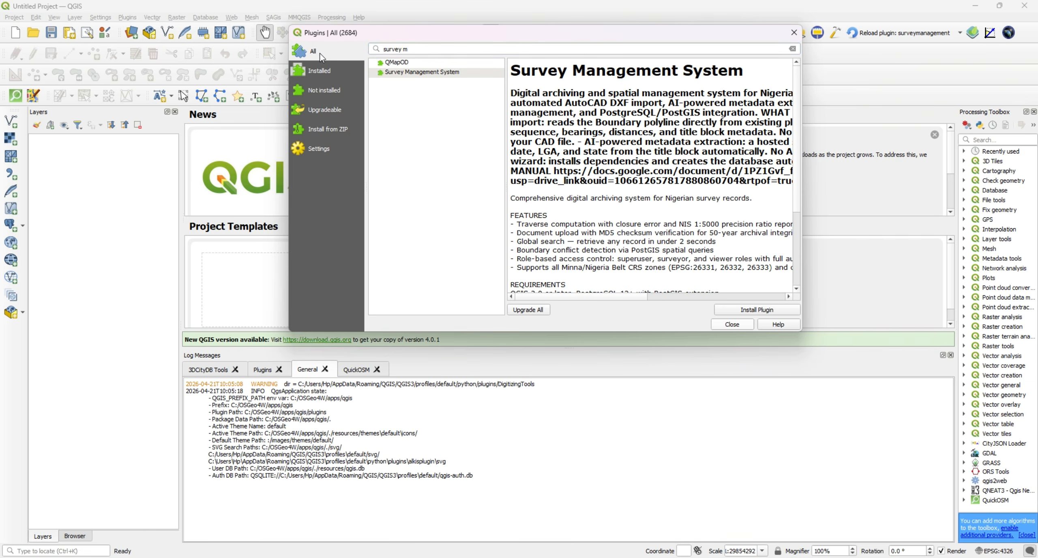
{"action": "left_click", "coordinate": [432, 52]}
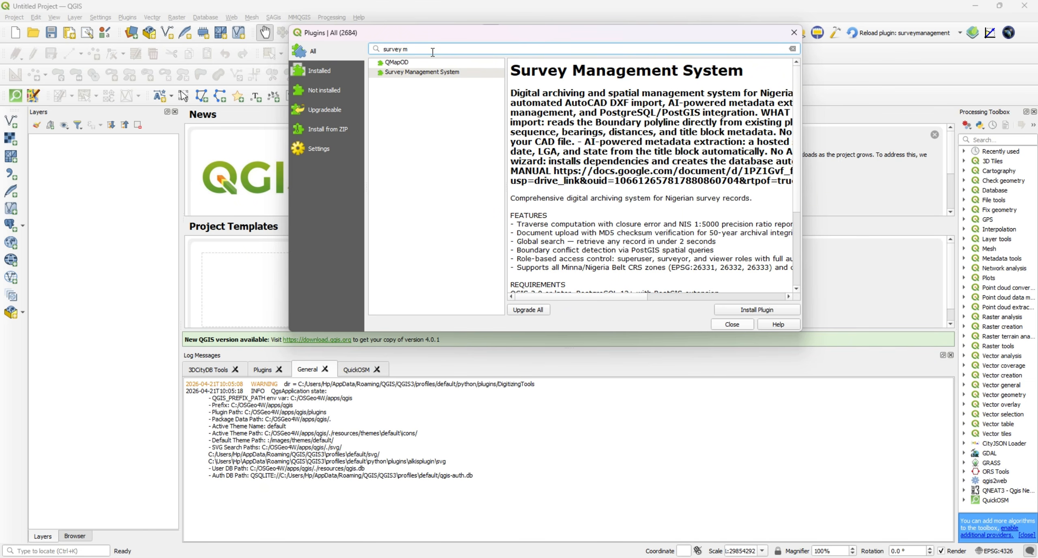
{"action": "key", "text": "BackSpace"}
{"action": "type", "text": "ma"}
{"action": "left_click", "coordinate": [426, 74]}
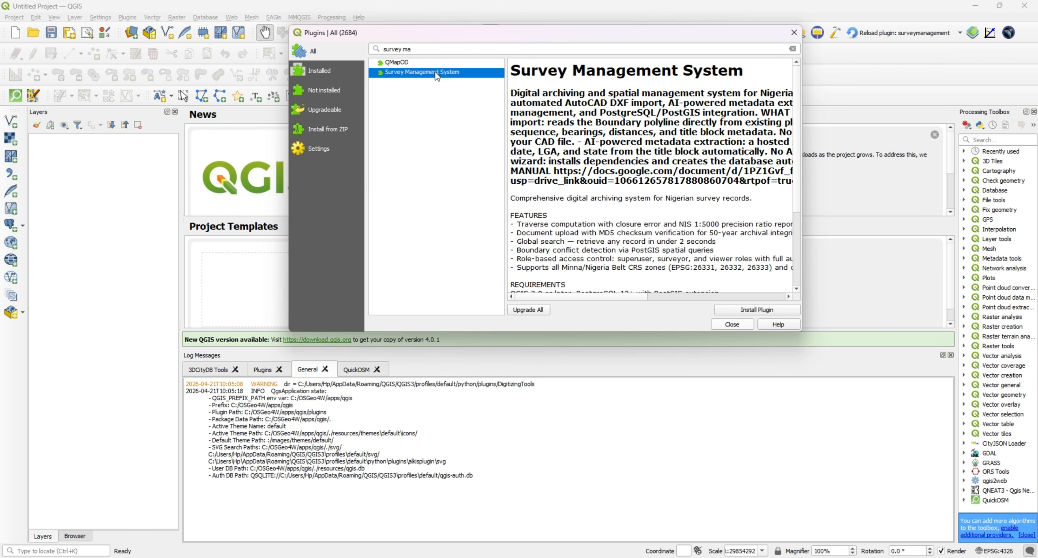
{"action": "left_click", "coordinate": [746, 311]}
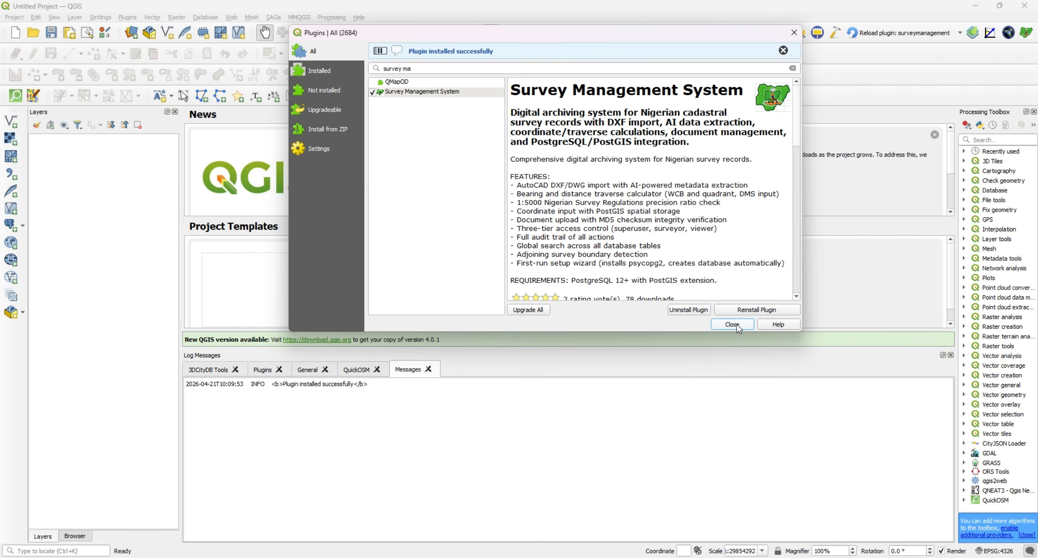
{"action": "left_click", "coordinate": [732, 324]}
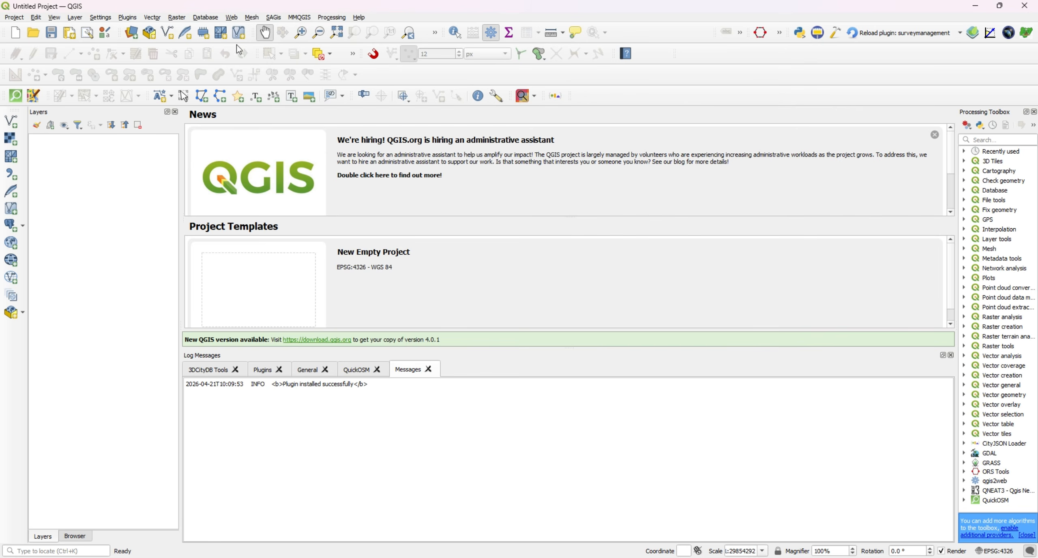
{"action": "left_click", "coordinate": [1026, 34]}
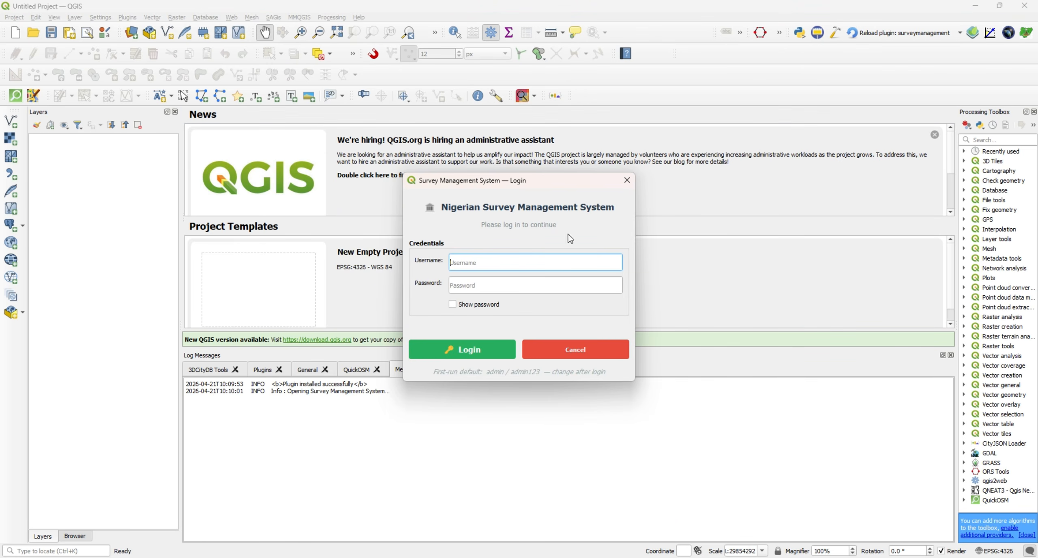
{"action": "left_click", "coordinate": [627, 182]}
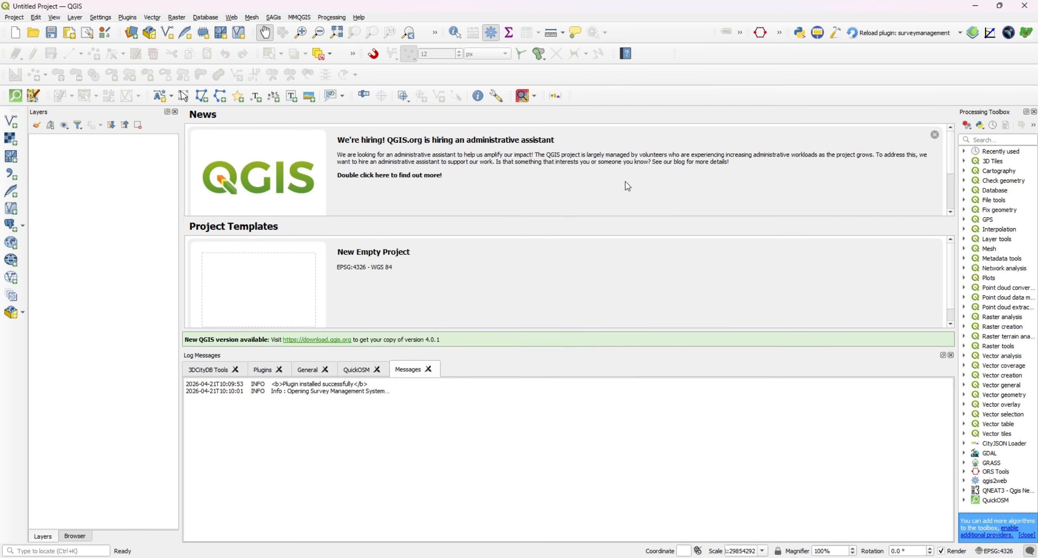
{"action": "left_click", "coordinate": [1026, 33]}
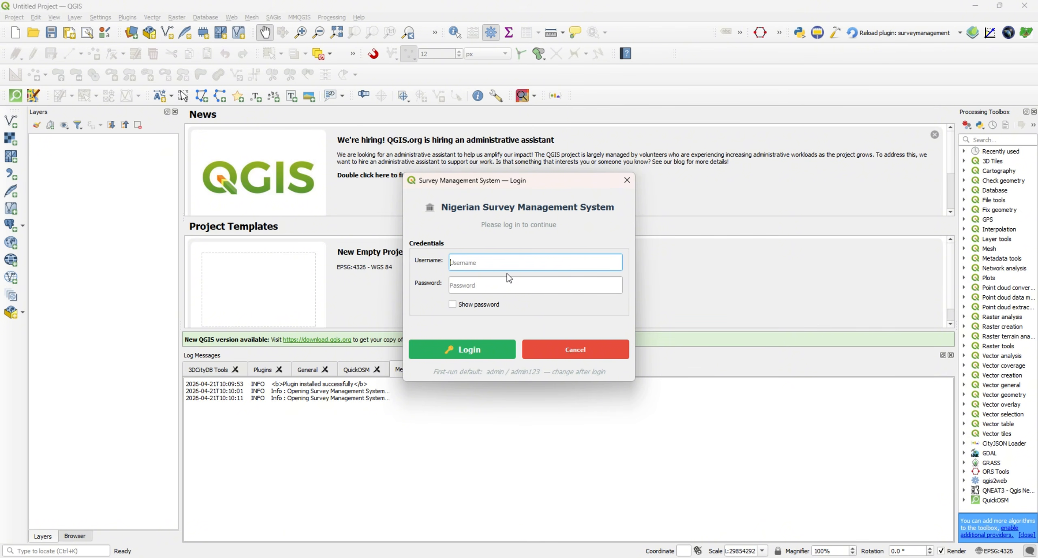
{"action": "left_click", "coordinate": [627, 182]}
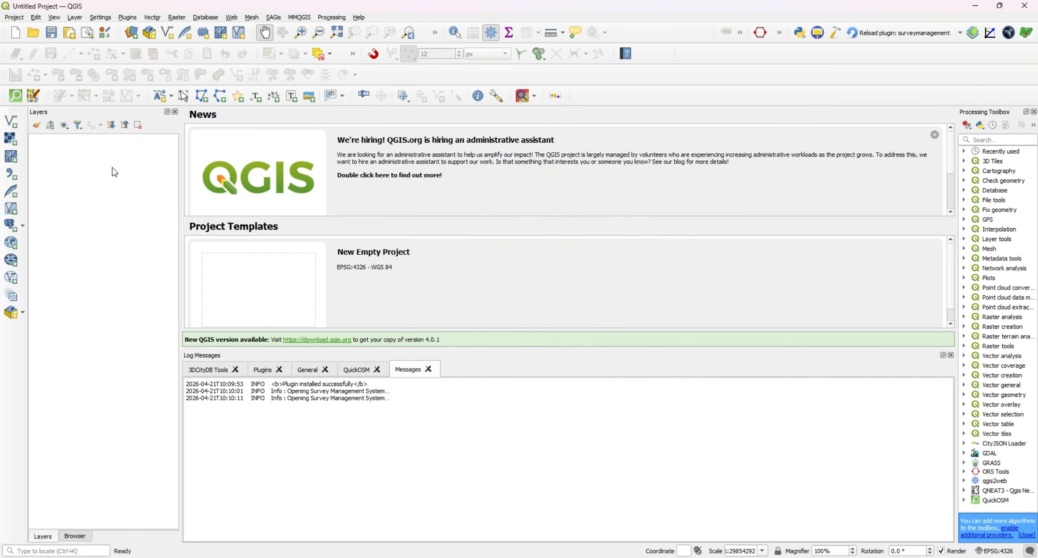
Run the Survey Management System's automatic setup of the survey_management PostgreSQL database with the existing connection settings.
{"action": "left_click", "coordinate": [127, 18]}
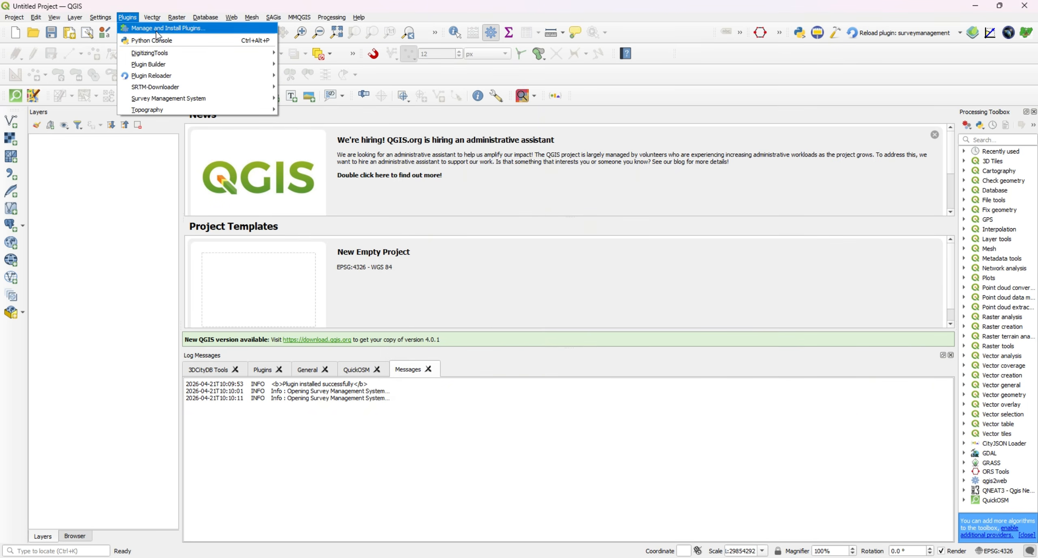
{"action": "mouse_move", "coordinate": [226, 96]}
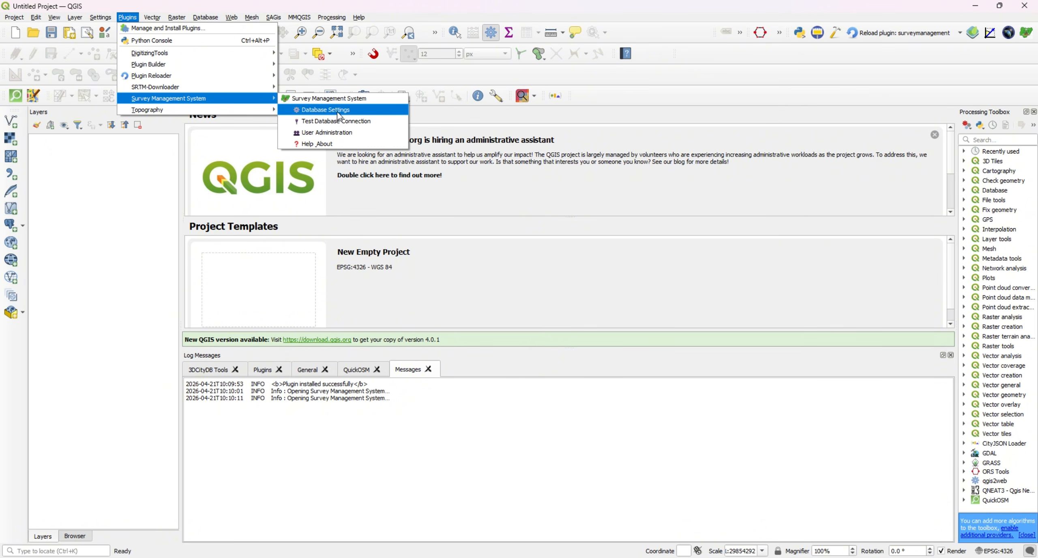
{"action": "left_click", "coordinate": [339, 115]}
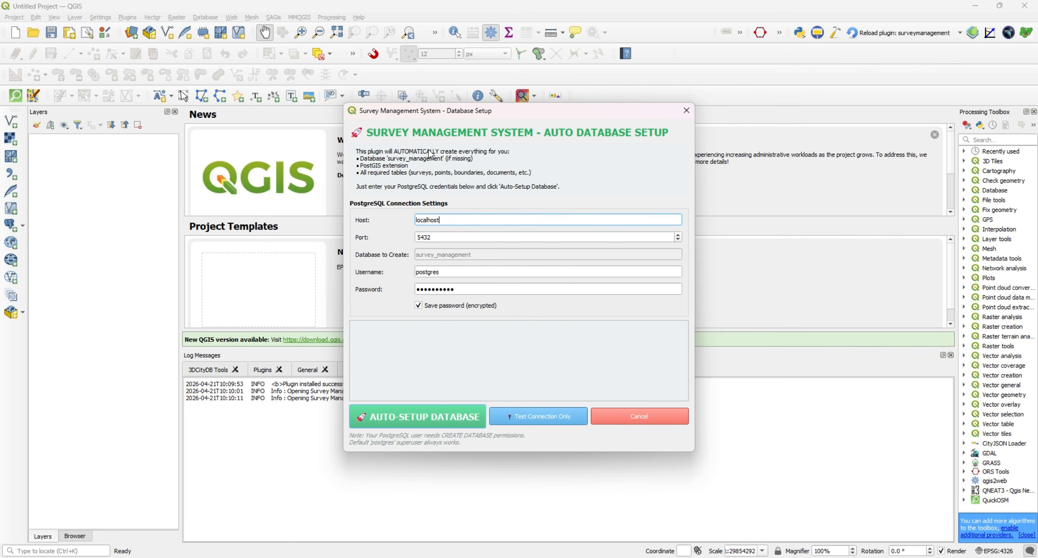
{"action": "left_click", "coordinate": [433, 417]}
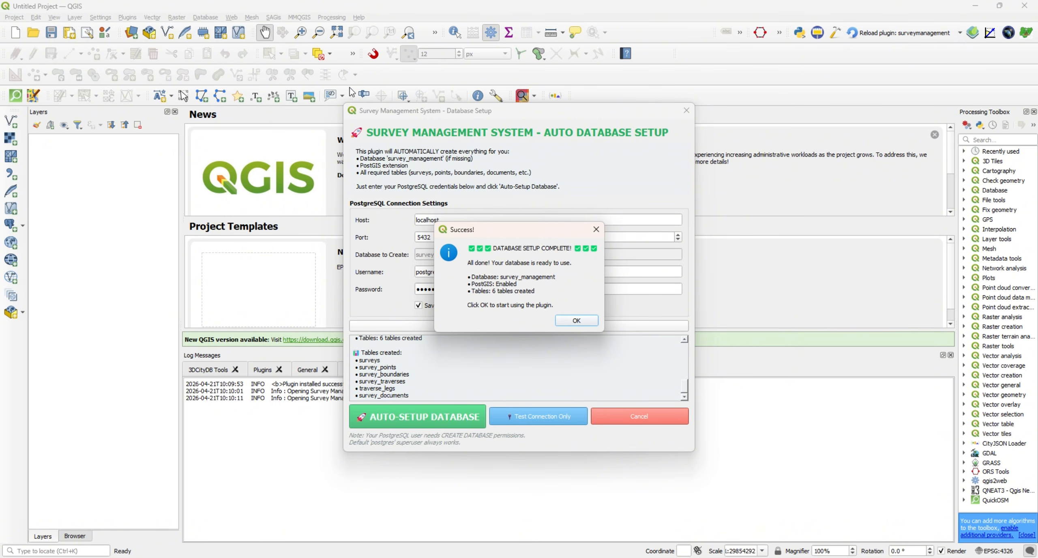
{"action": "left_click", "coordinate": [576, 321]}
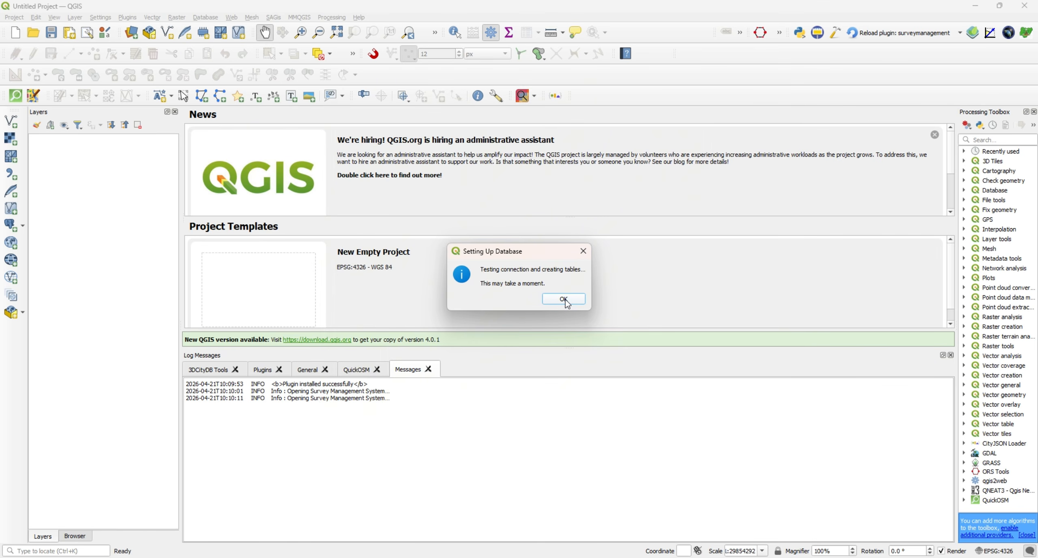
{"action": "left_click", "coordinate": [565, 298]}
{"action": "left_click", "coordinate": [572, 316]}
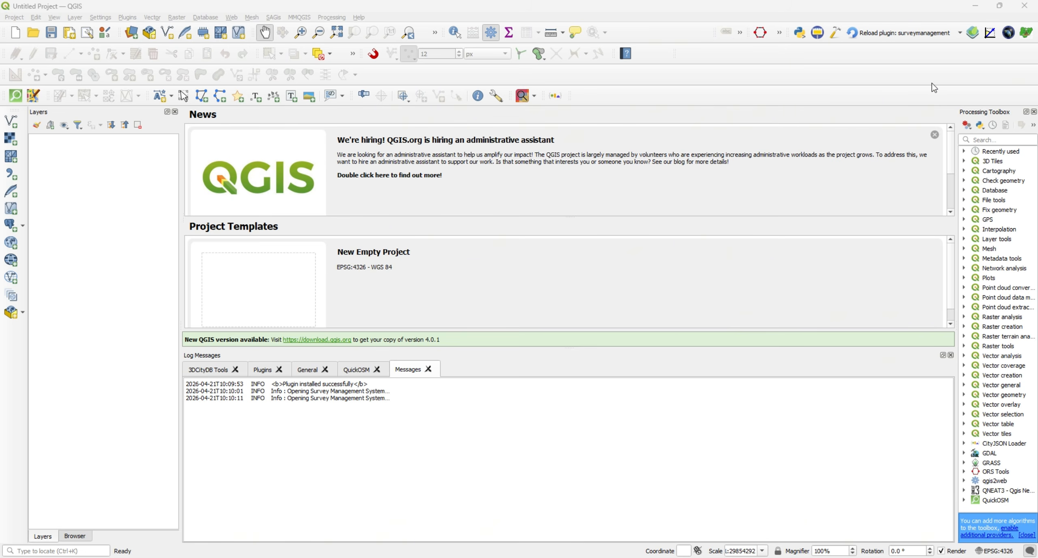
Log in to the Survey Management System as admin with the account password.
{"action": "left_click", "coordinate": [1026, 32]}
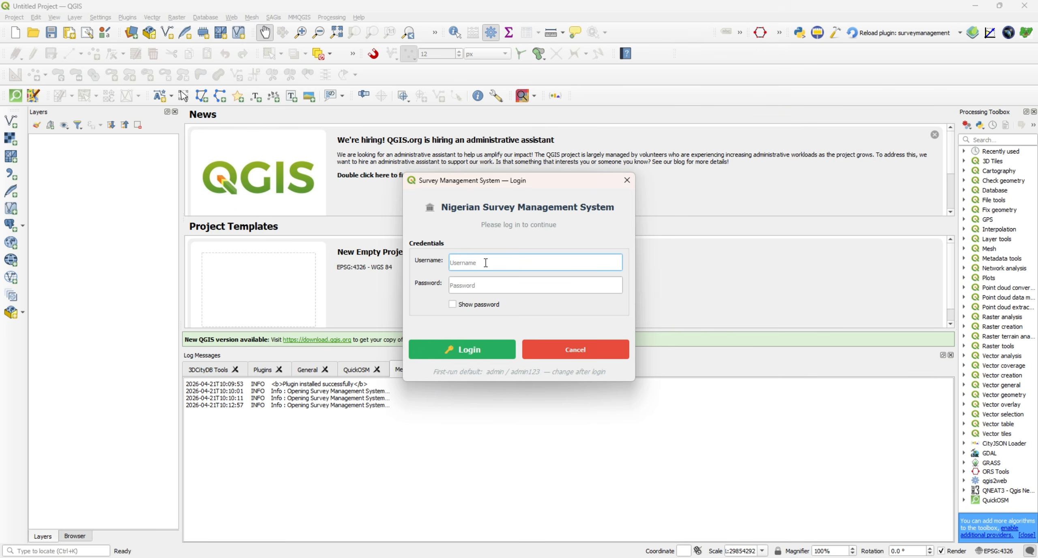
{"action": "type", "text": "admin"}
{"action": "type", "text": "admin123"}
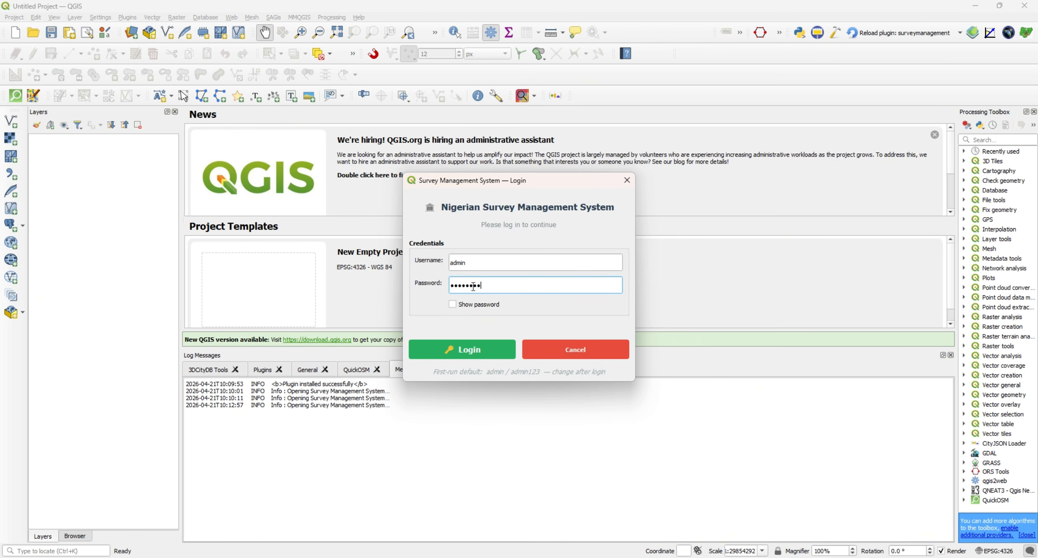
{"action": "left_click", "coordinate": [467, 349]}
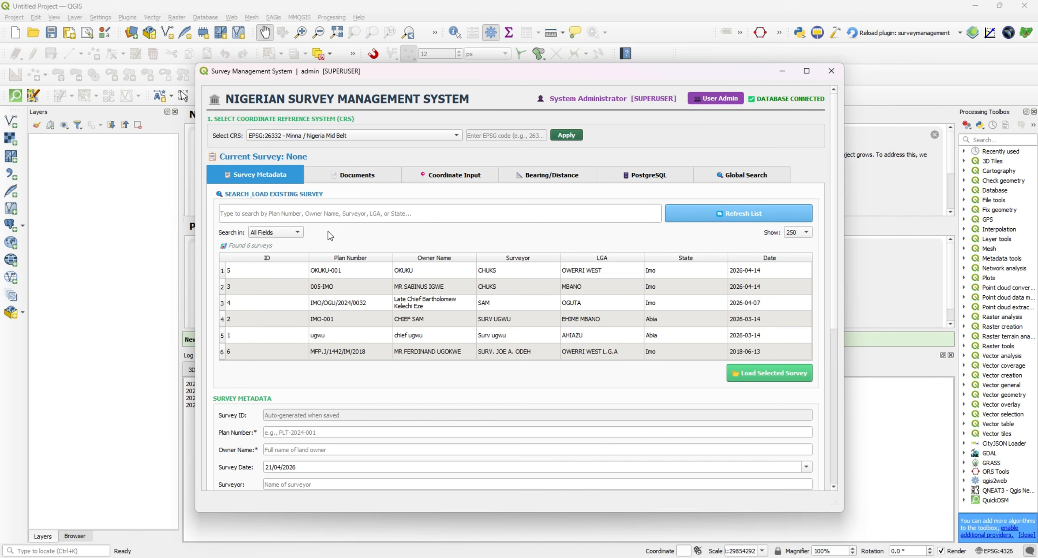
Set the survey's coordinate reference system option to Custom EPSG (specify below).
{"action": "left_click", "coordinate": [348, 137]}
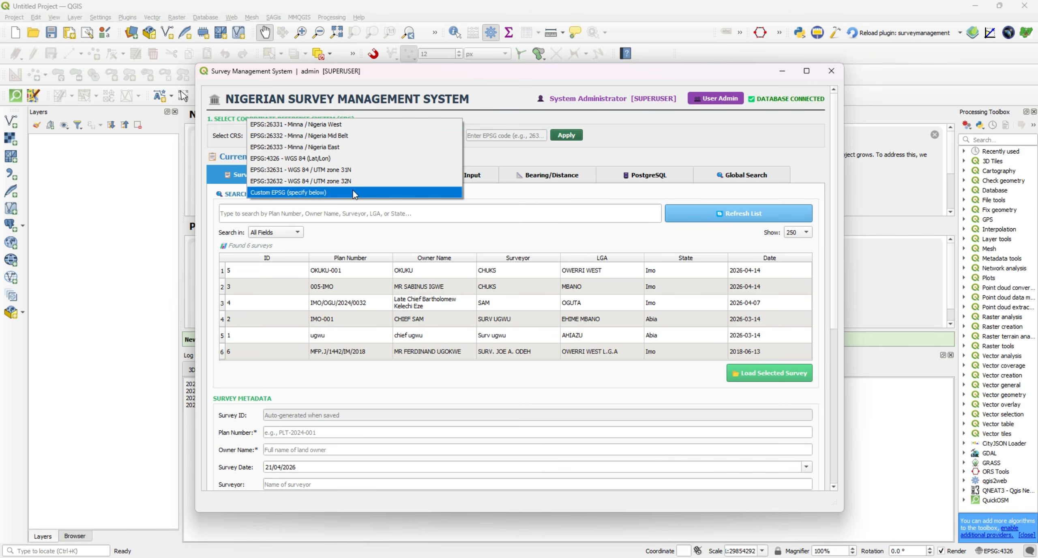
{"action": "left_click", "coordinate": [489, 138]}
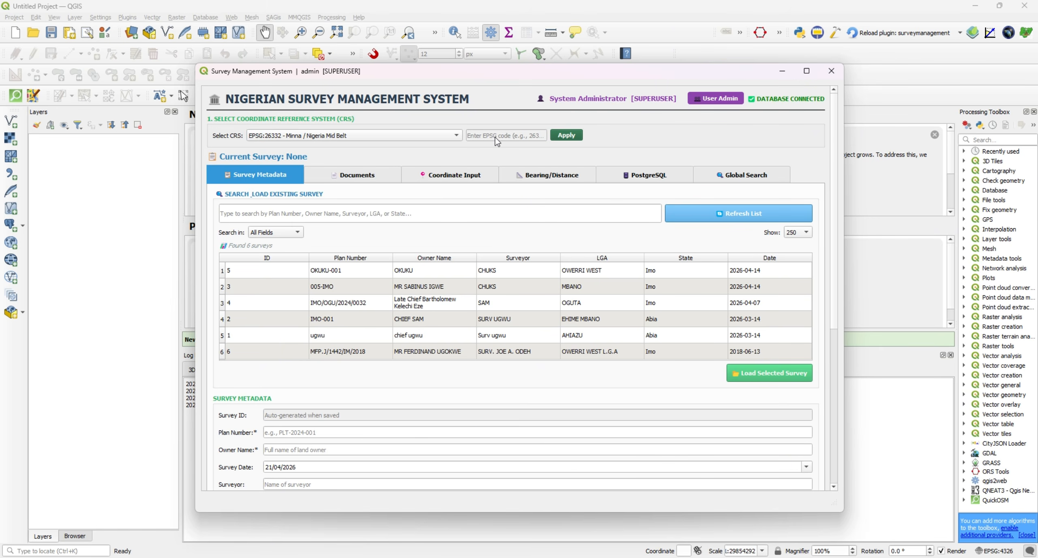
{"action": "left_click", "coordinate": [456, 135]}
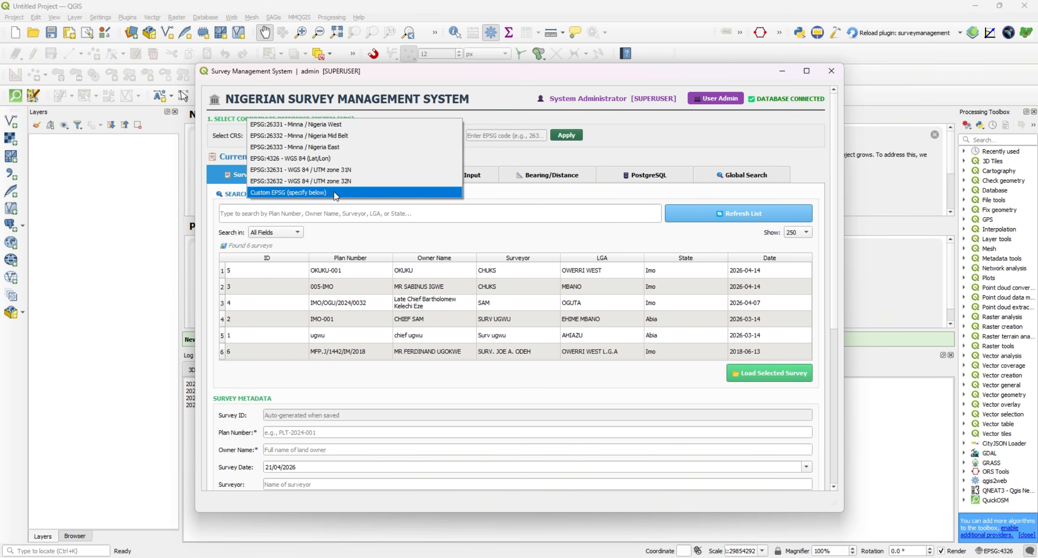
{"action": "left_click", "coordinate": [335, 194]}
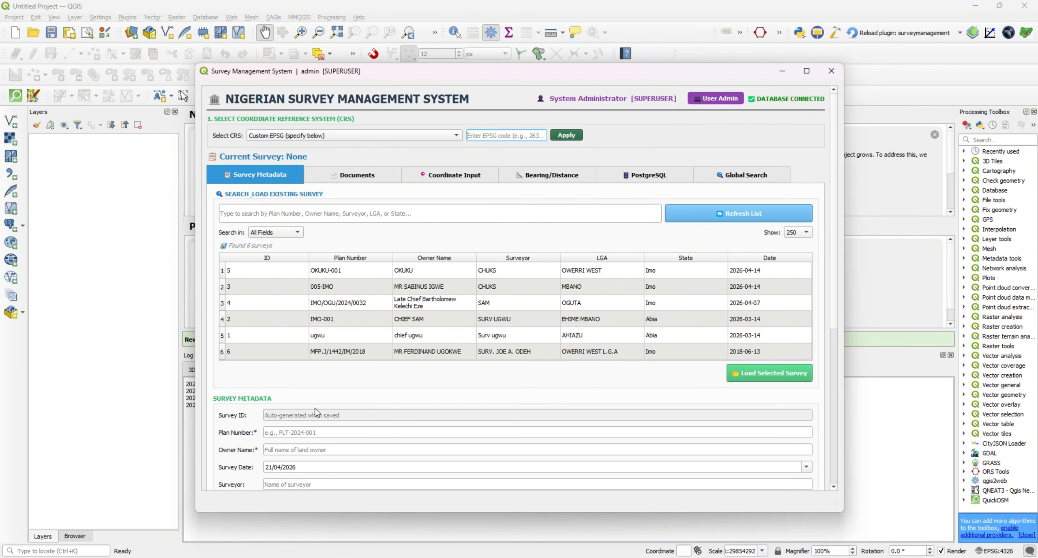
Examine the survey metadata form, its save, update and clear actions, and the list of existing surveys.
{"action": "scroll", "coordinate": [306, 370], "scroll_direction": "down", "scroll_amount": 4}
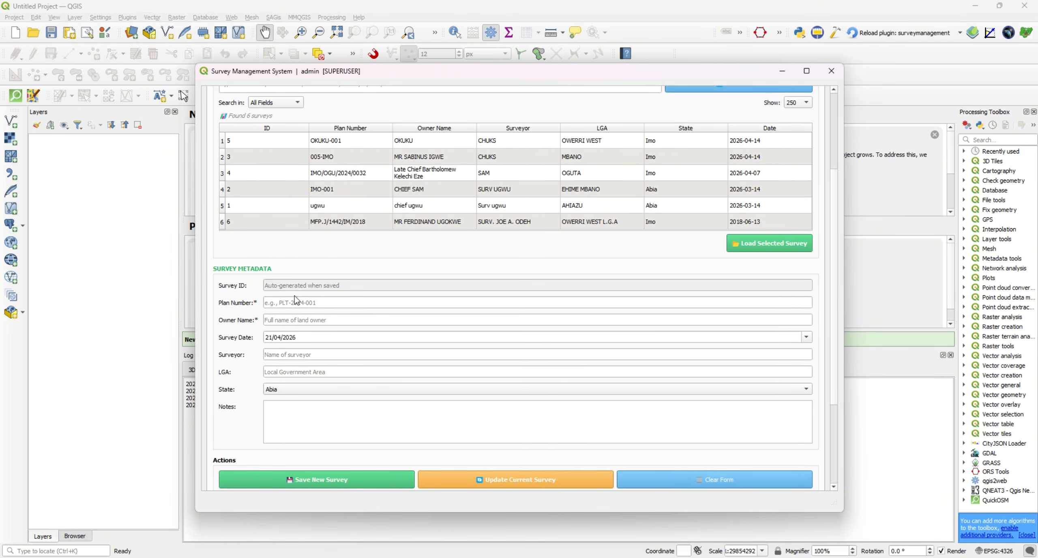
{"action": "left_click", "coordinate": [304, 302]}
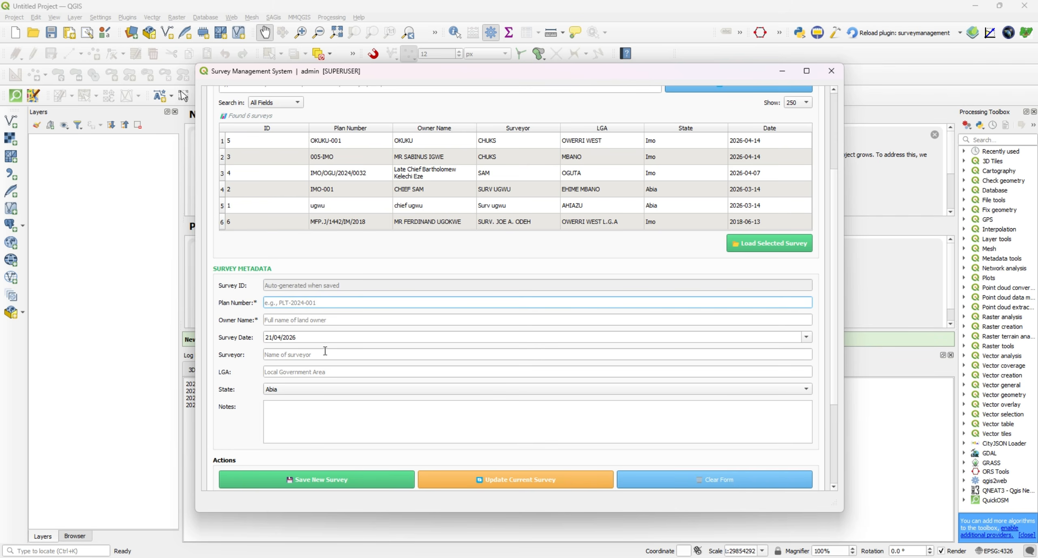
{"action": "scroll", "coordinate": [339, 351], "scroll_direction": "down", "scroll_amount": 1}
{"action": "scroll", "coordinate": [339, 351], "scroll_direction": "down", "scroll_amount": 1}
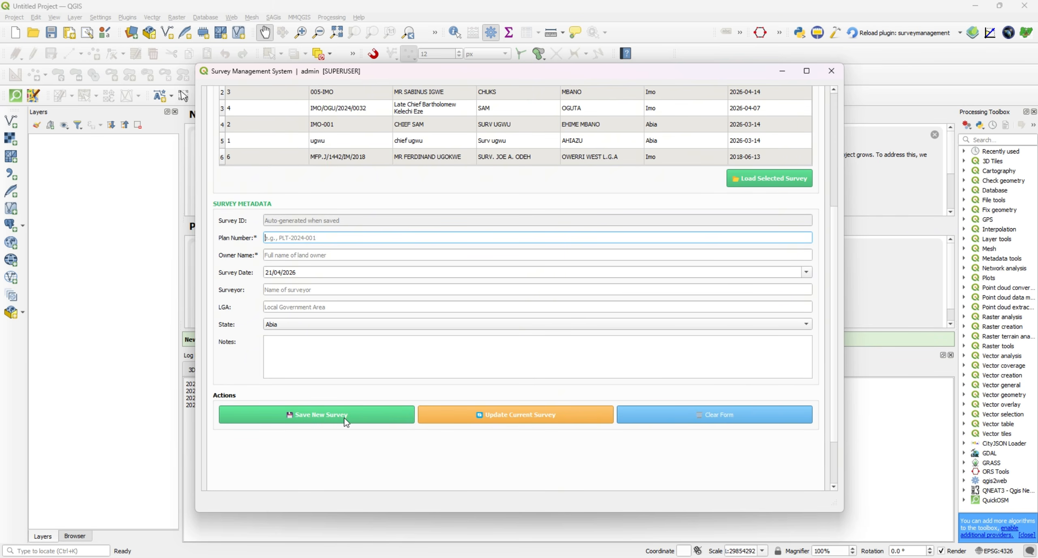
{"action": "scroll", "coordinate": [495, 203], "scroll_direction": "up", "scroll_amount": 3}
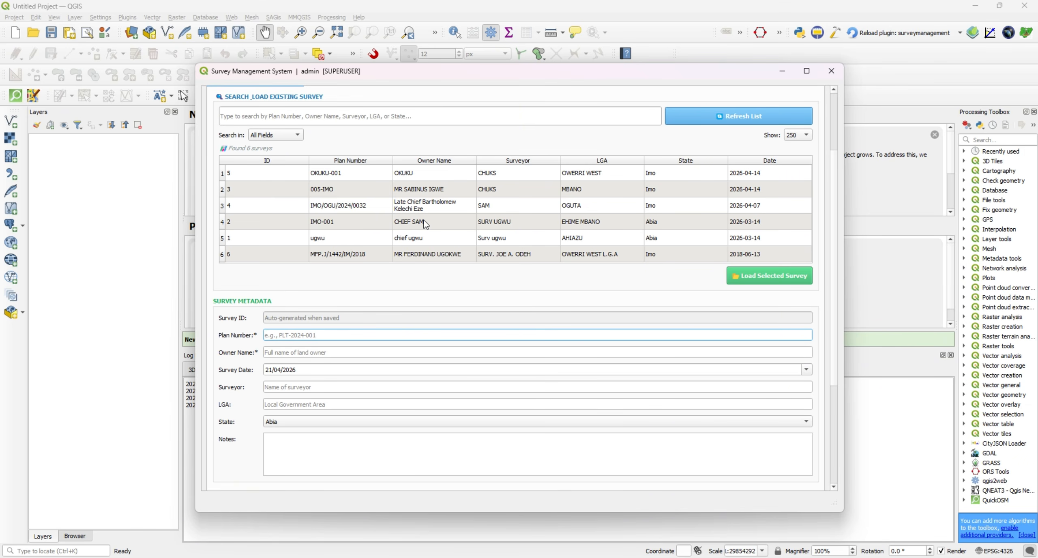
{"action": "scroll", "coordinate": [224, 253], "scroll_direction": "up", "scroll_amount": 4}
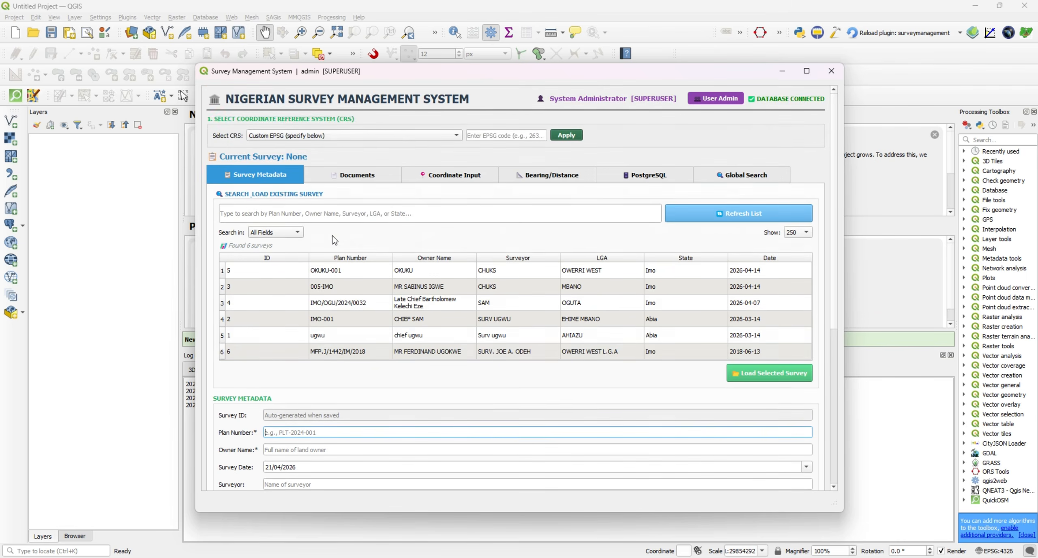
{"action": "scroll", "coordinate": [332, 235], "scroll_direction": "down", "scroll_amount": 2}
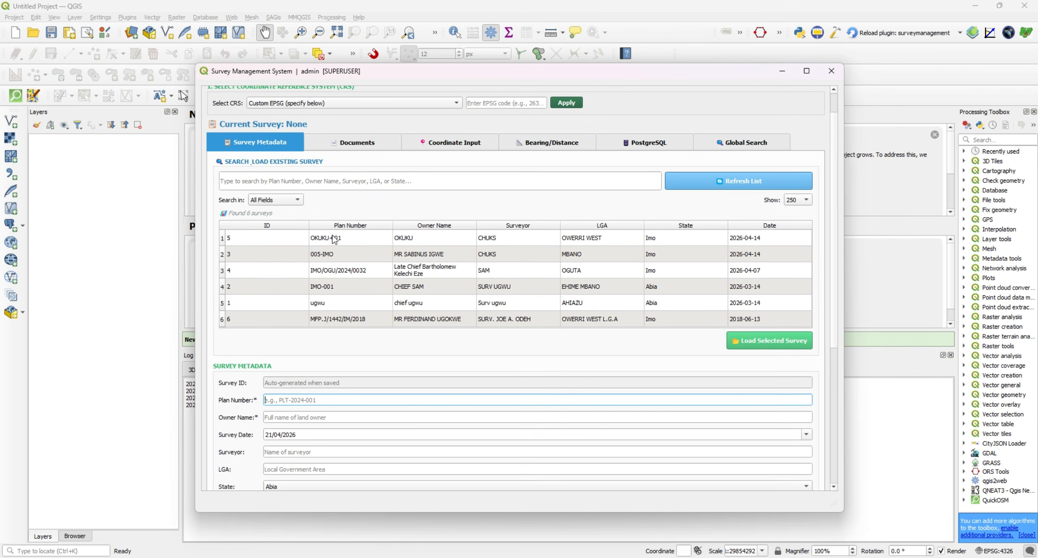
Filter the existing surveys across all fields by part of the surveyor's name and load the survey with ID 5.
{"action": "left_click", "coordinate": [380, 179]}
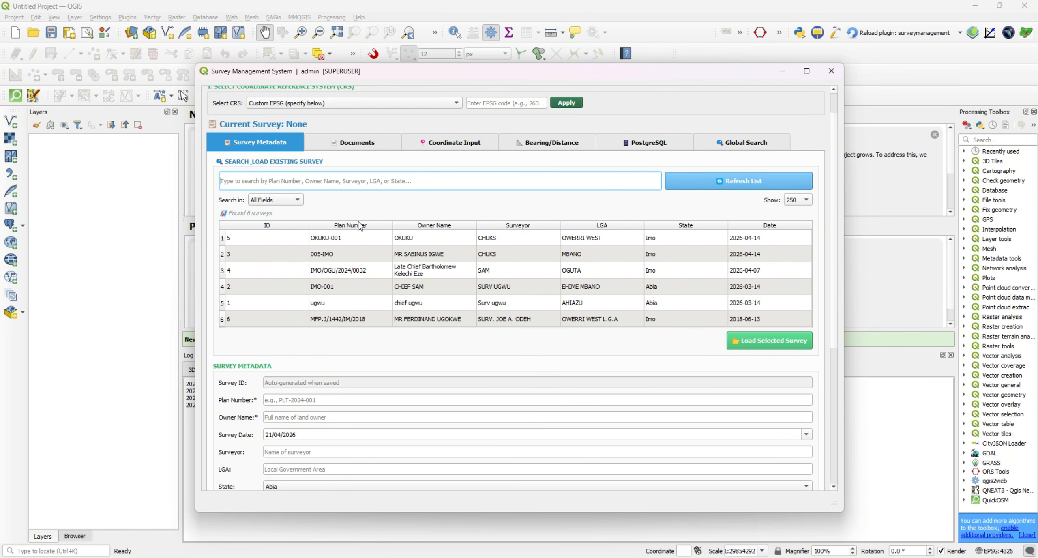
{"action": "type", "text": "chuk"}
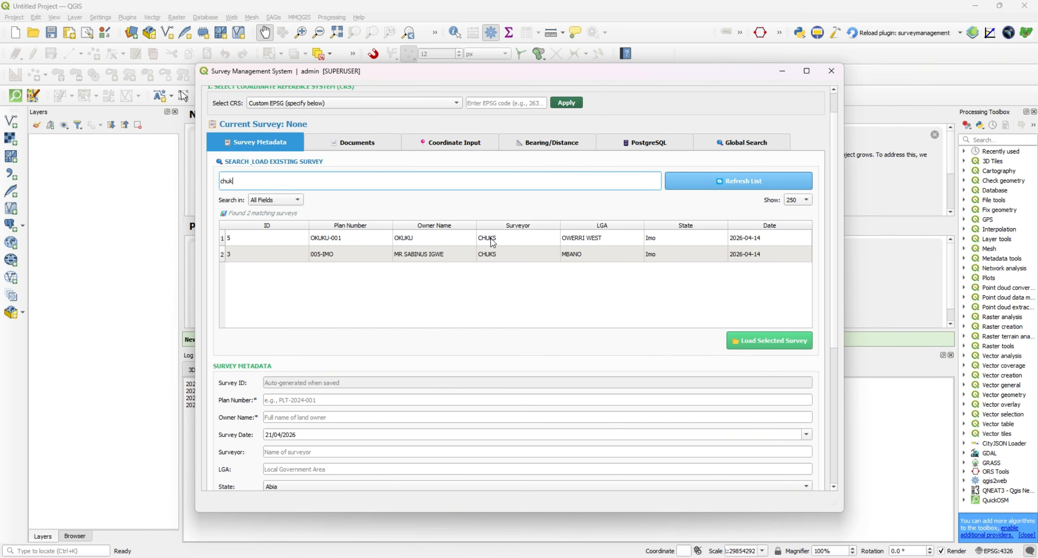
{"action": "left_click", "coordinate": [226, 242]}
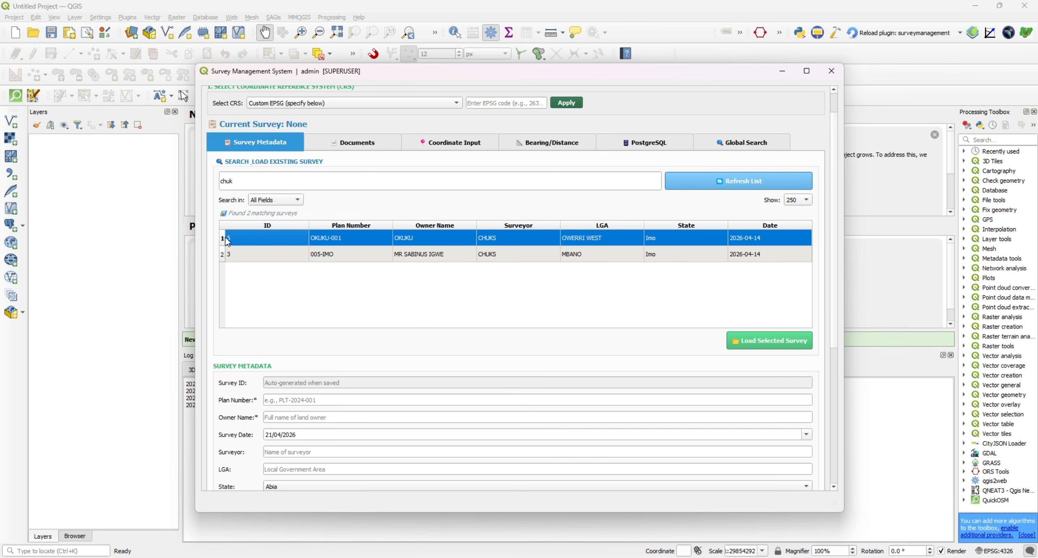
{"action": "left_click", "coordinate": [269, 201]}
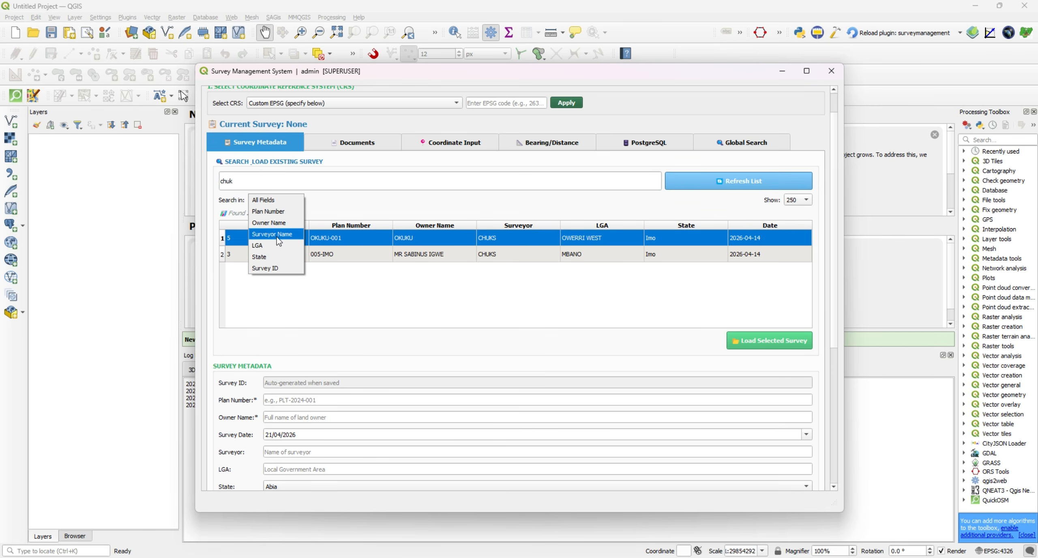
{"action": "left_click", "coordinate": [362, 200]}
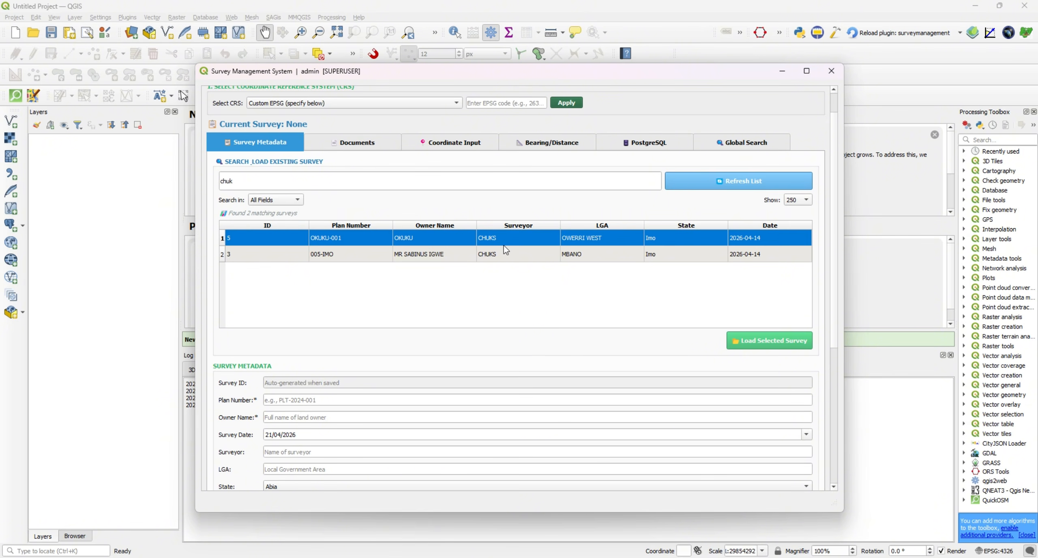
{"action": "left_click", "coordinate": [756, 343]}
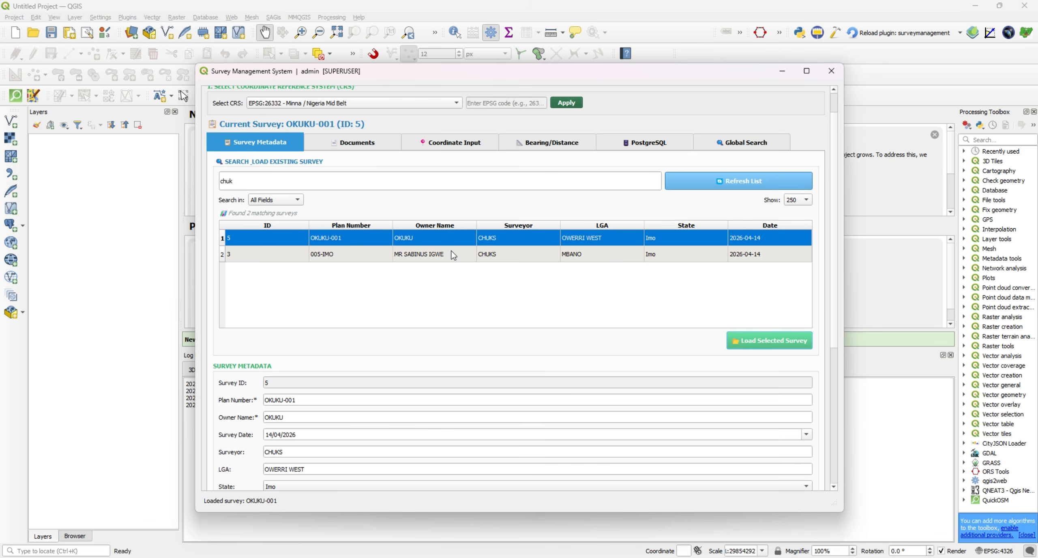
{"action": "scroll", "coordinate": [262, 355], "scroll_direction": "down", "scroll_amount": 3}
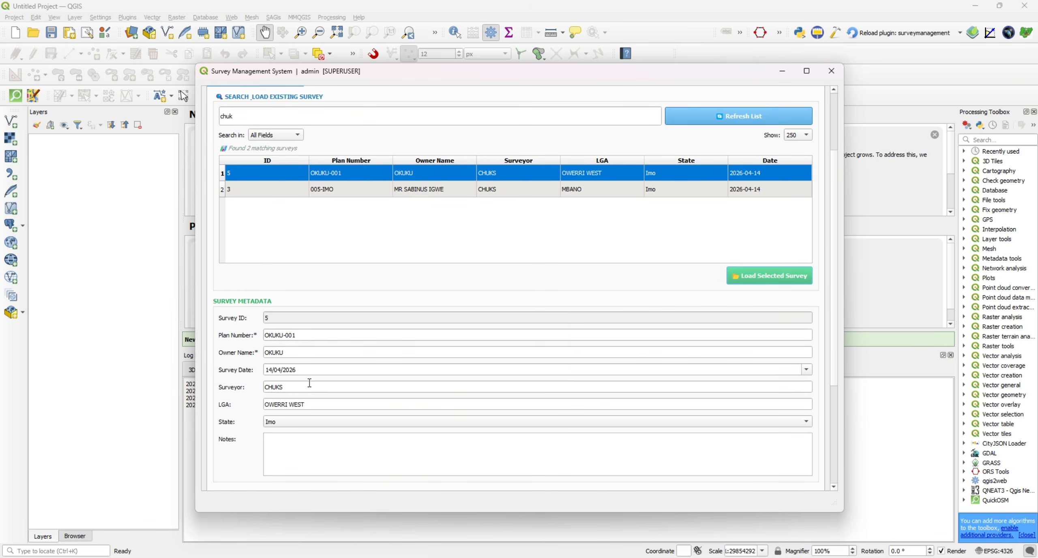
Set the loaded survey's date to 12/04/2026 and replace the surveyor's name in the metadata form.
{"action": "scroll", "coordinate": [327, 369], "scroll_direction": "down", "scroll_amount": 2}
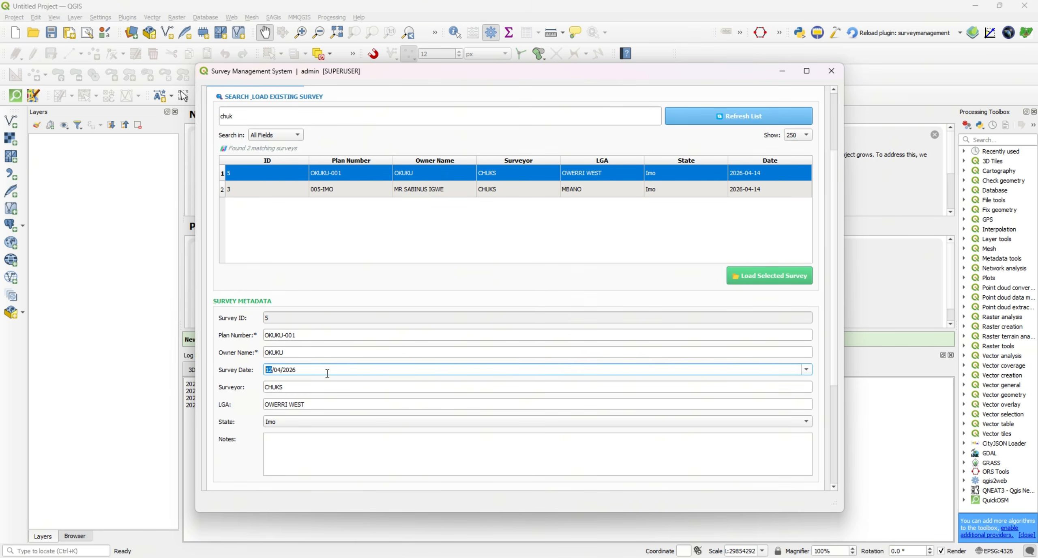
{"action": "left_click", "coordinate": [292, 388]}
{"action": "key", "text": "BackSpace"}
{"action": "key", "text": "BackSpace"}
{"action": "key", "text": "BackSpace"}
{"action": "key", "text": "BackSpace"}
{"action": "key", "text": "BackSpace"}
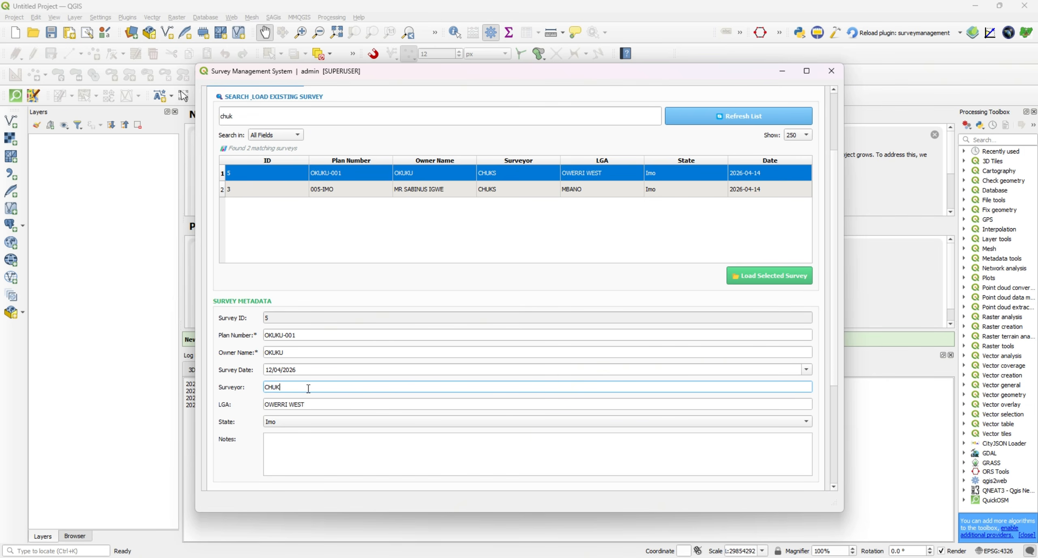
{"action": "type", "text": "SAM"}
Update the current survey, overwriting the existing record, and check its entry in the list of existing surveys.
{"action": "scroll", "coordinate": [235, 414], "scroll_direction": "down", "scroll_amount": 4}
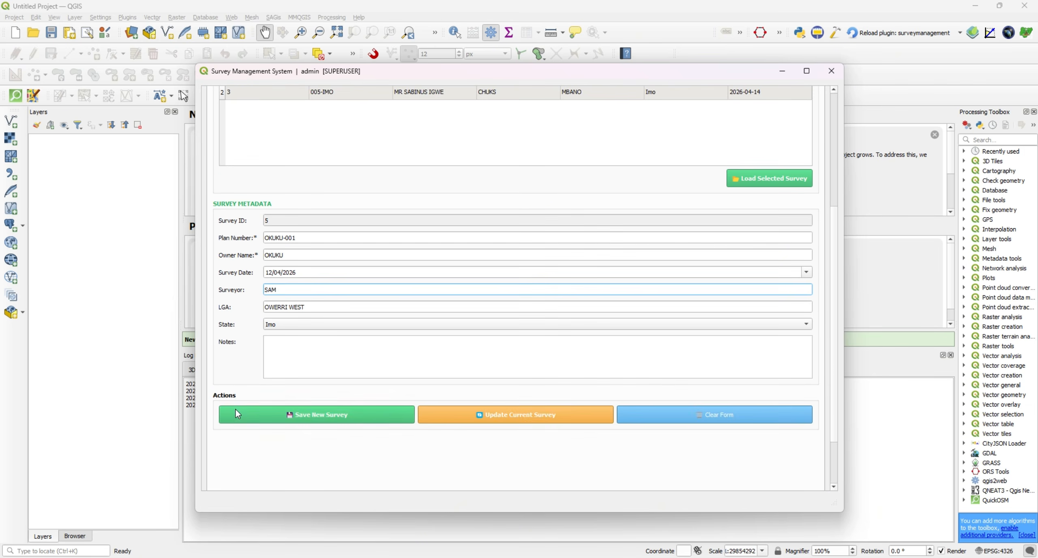
{"action": "left_click", "coordinate": [529, 418]}
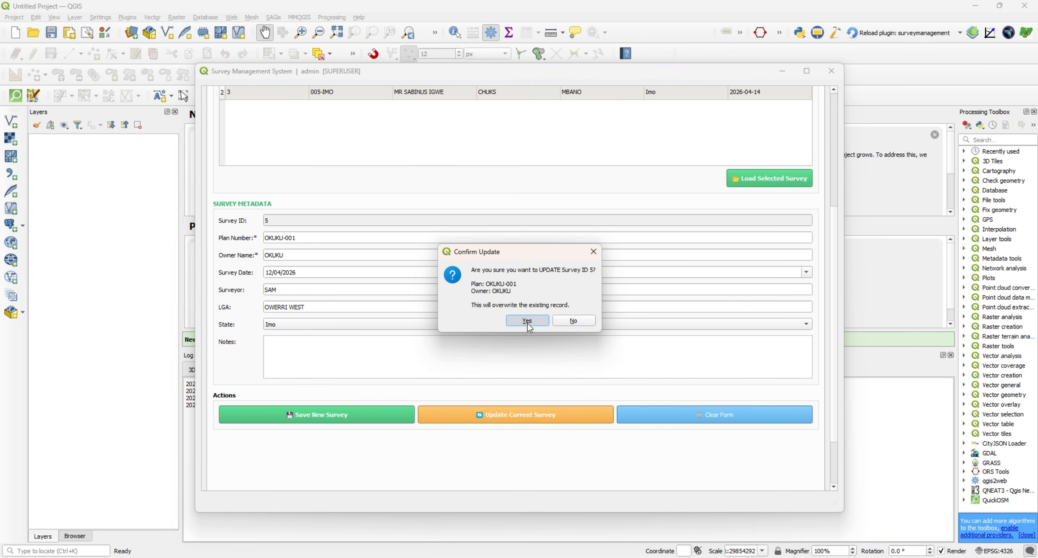
{"action": "left_click", "coordinate": [527, 322]}
{"action": "left_click", "coordinate": [558, 307]}
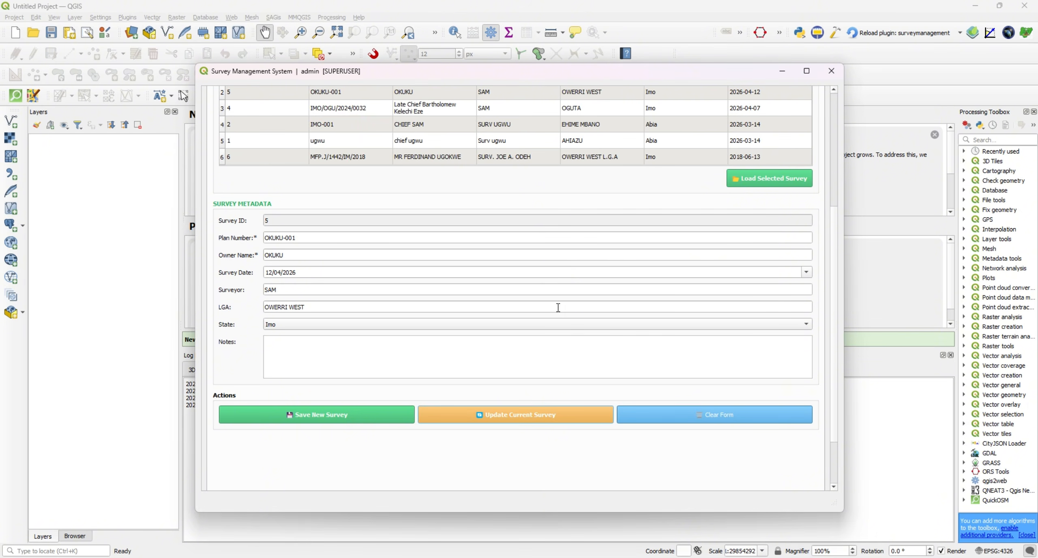
{"action": "scroll", "coordinate": [558, 307], "scroll_direction": "up", "scroll_amount": 1}
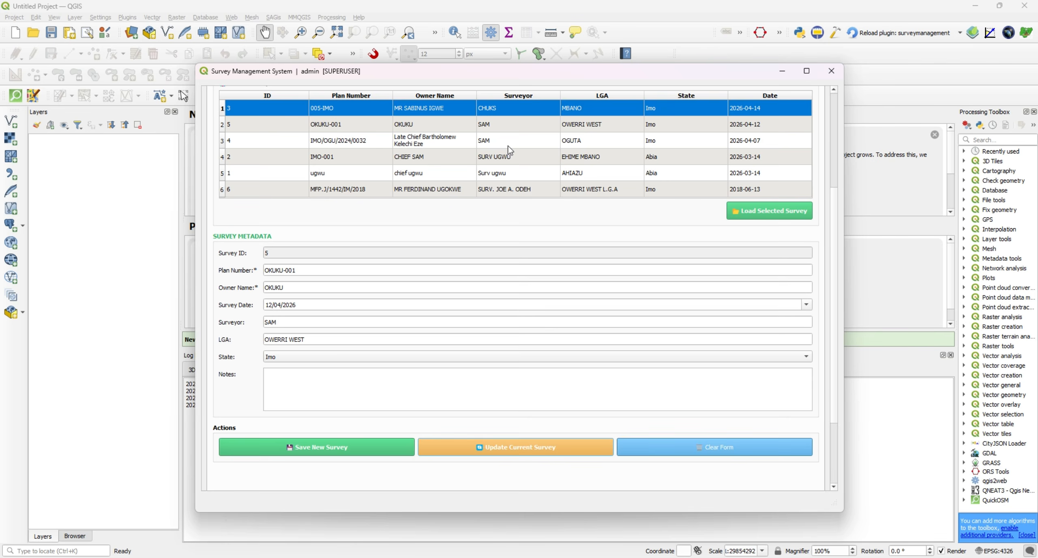
{"action": "scroll", "coordinate": [549, 190], "scroll_direction": "up", "scroll_amount": 3}
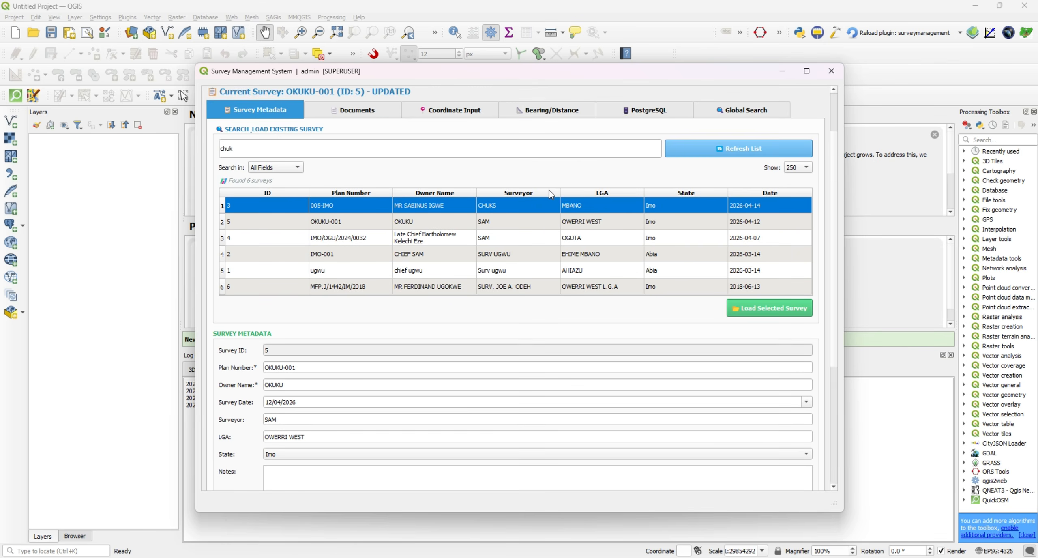
Look over the survey's document management page and return to the survey metadata form.
{"action": "left_click", "coordinate": [363, 113]}
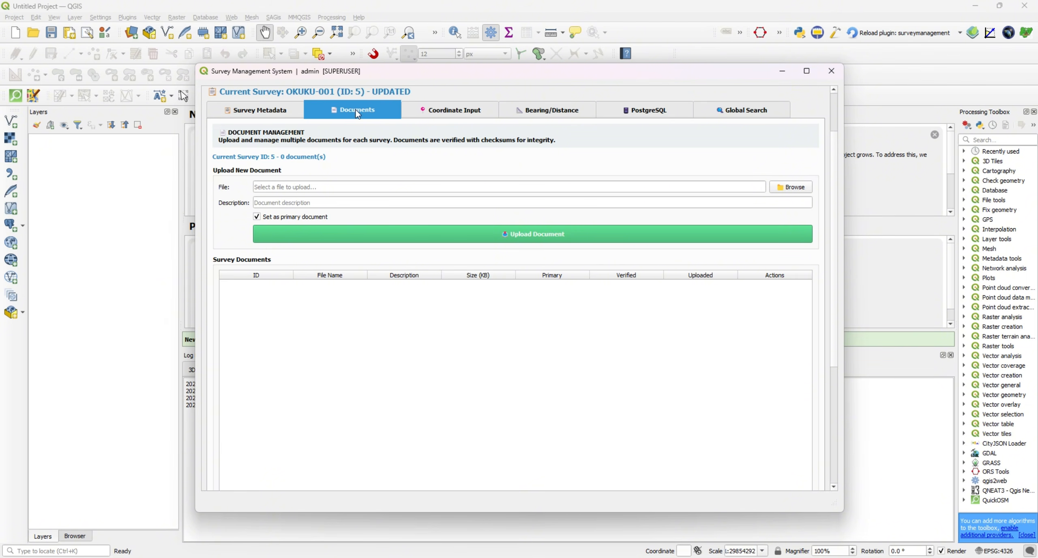
{"action": "left_click", "coordinate": [270, 113]}
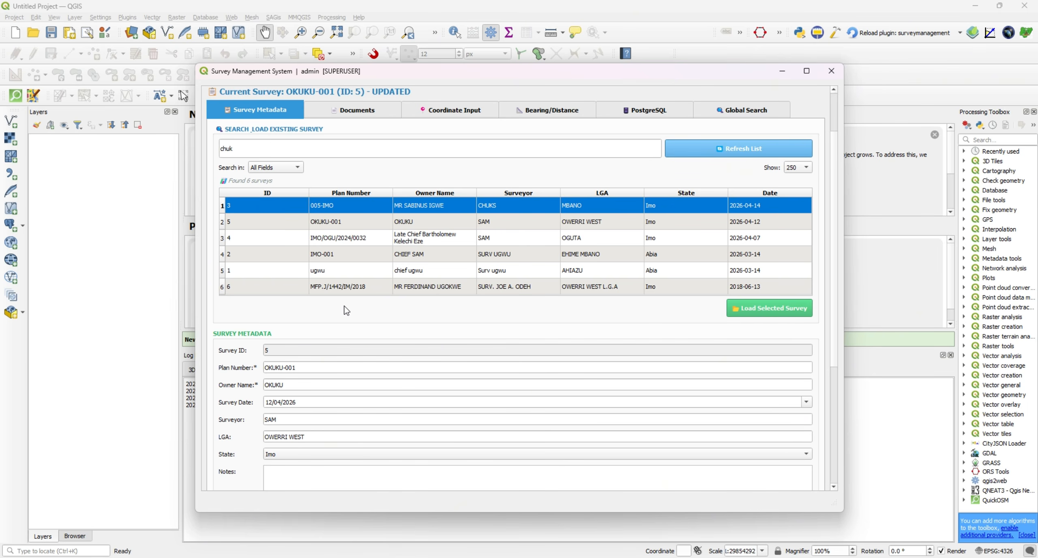
{"action": "scroll", "coordinate": [284, 308], "scroll_direction": "down", "scroll_amount": 2}
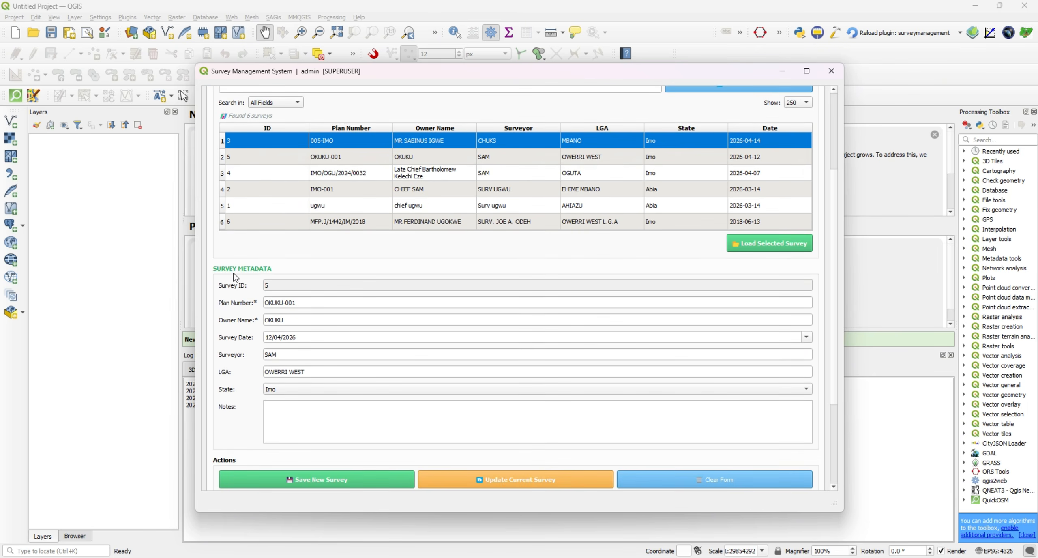
{"action": "scroll", "coordinate": [243, 280], "scroll_direction": "up", "scroll_amount": 2}
{"action": "scroll", "coordinate": [240, 272], "scroll_direction": "up", "scroll_amount": 1}
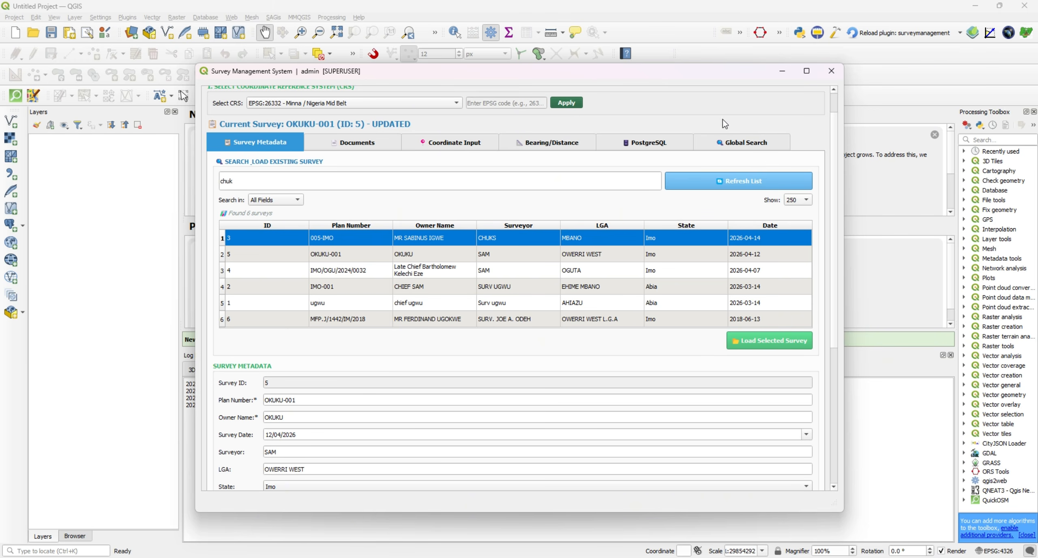
Close and reopen the Survey Management System, logging in as admin with the account password.
{"action": "left_click", "coordinate": [831, 76]}
{"action": "left_click", "coordinate": [1026, 32]}
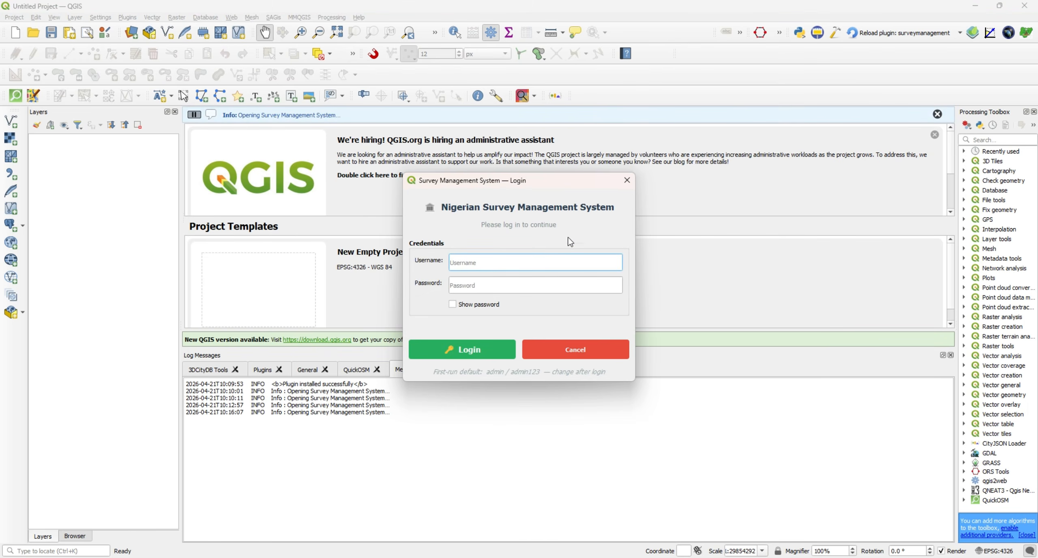
{"action": "type", "text": "admin"}
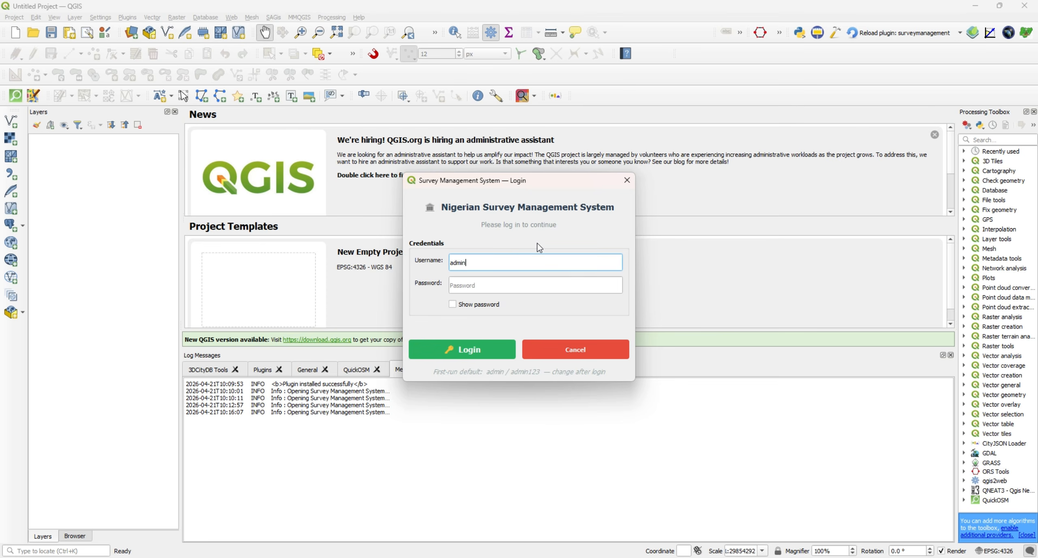
{"action": "left_click", "coordinate": [504, 286]}
{"action": "type", "text": "admin123"}
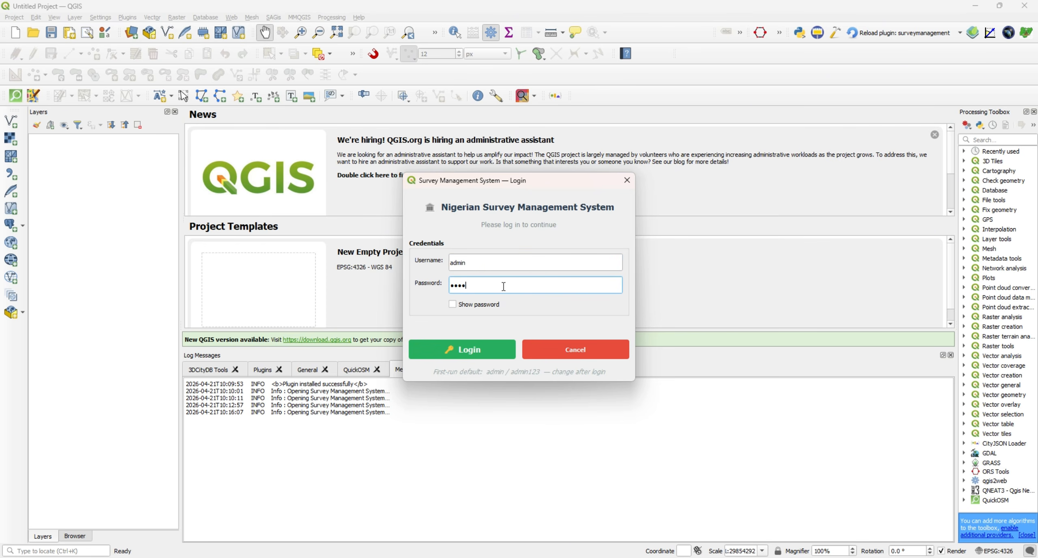
{"action": "left_click", "coordinate": [465, 352]}
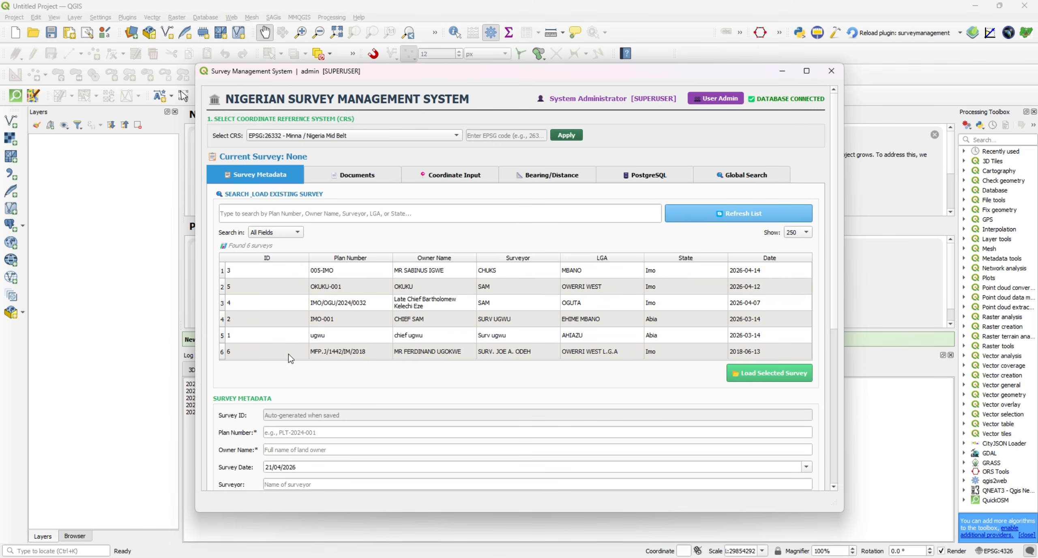
Start a DXF/DWG import for the point coordinates and install the required ezdxf library automatically.
{"action": "left_click", "coordinate": [457, 178]}
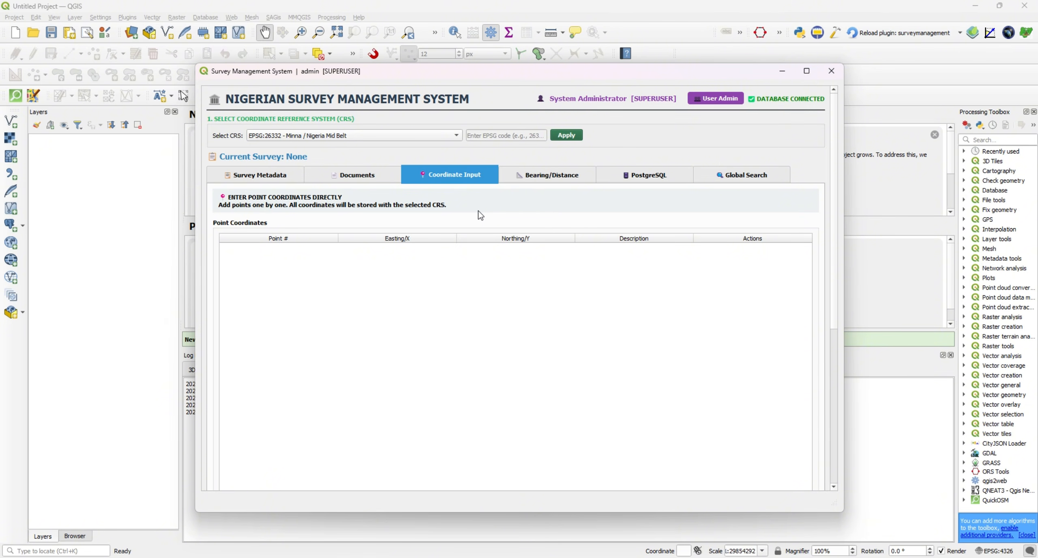
{"action": "scroll", "coordinate": [479, 211], "scroll_direction": "down", "scroll_amount": 5}
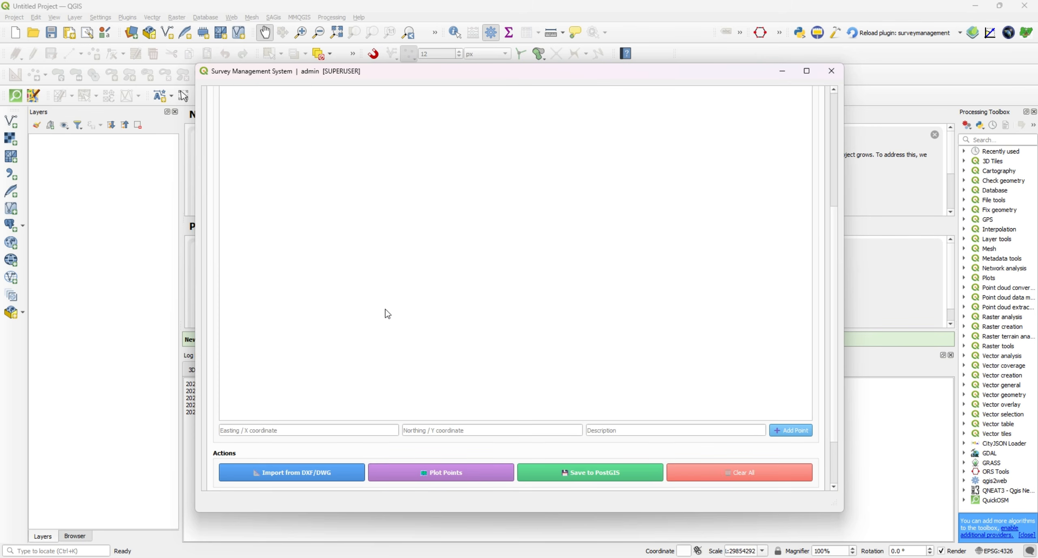
{"action": "left_click", "coordinate": [320, 476]}
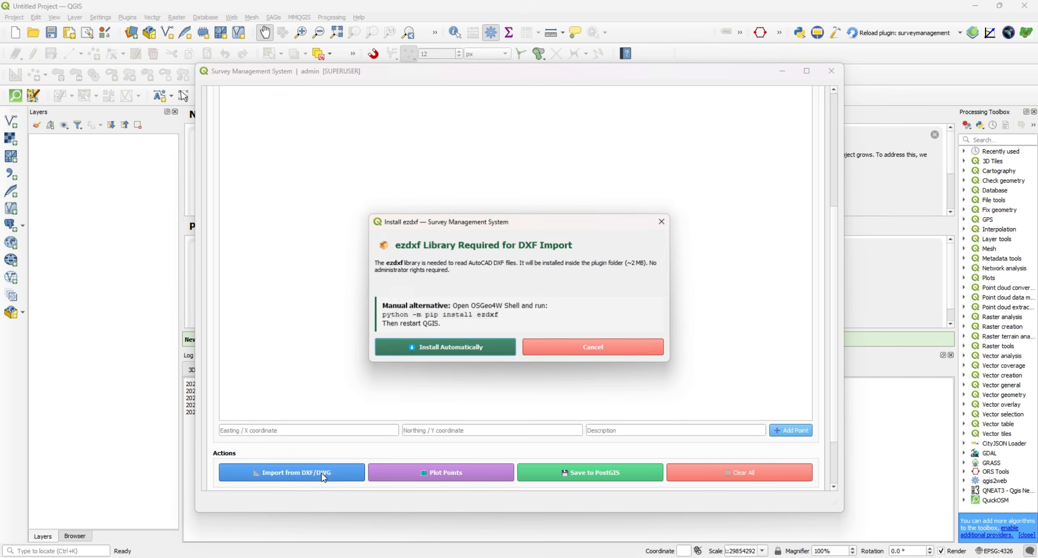
{"action": "left_click", "coordinate": [444, 348]}
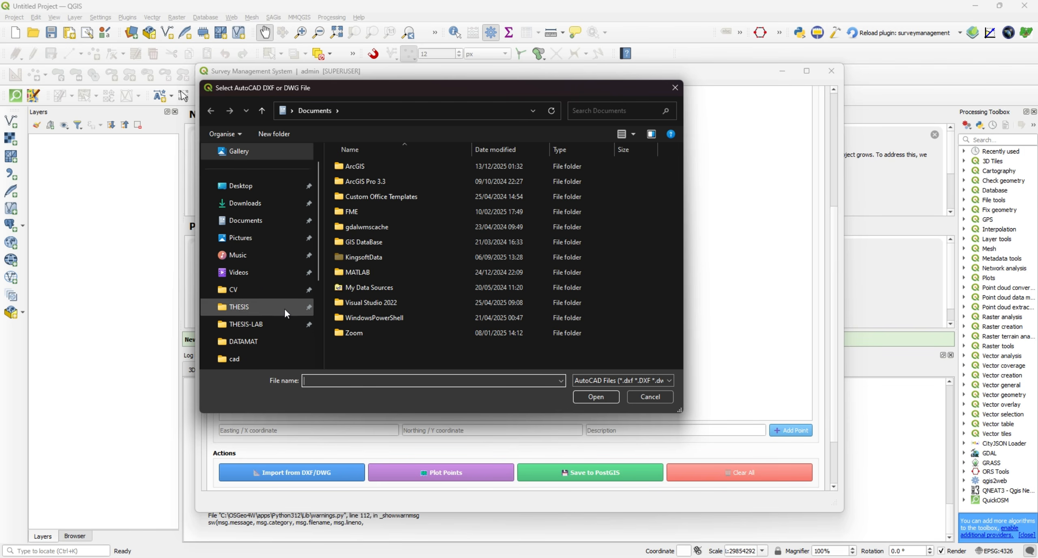
Open OKUKU 222.dxf from the DATAMAT folder as the file to import.
{"action": "left_click", "coordinate": [265, 341]}
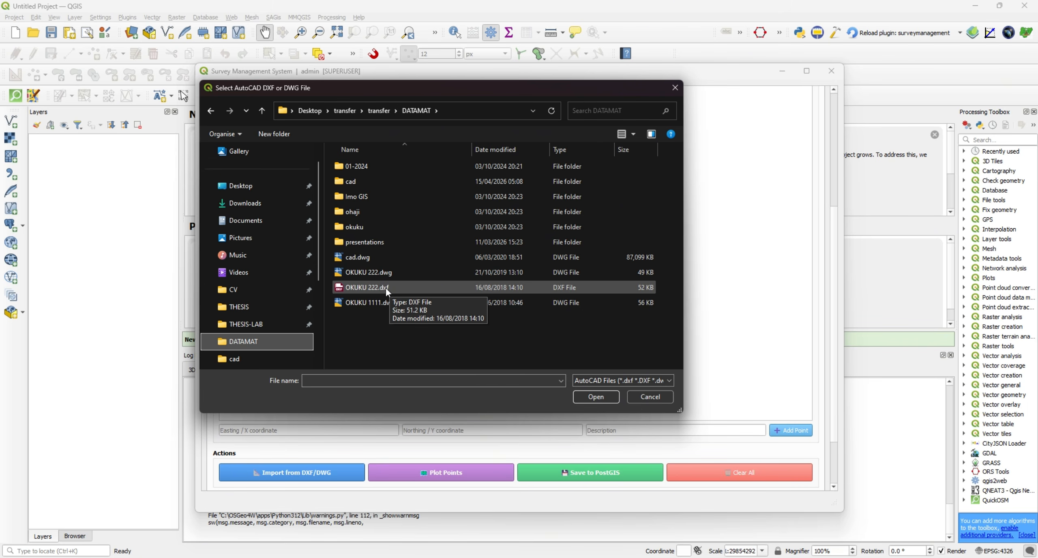
{"action": "left_click", "coordinate": [397, 286]}
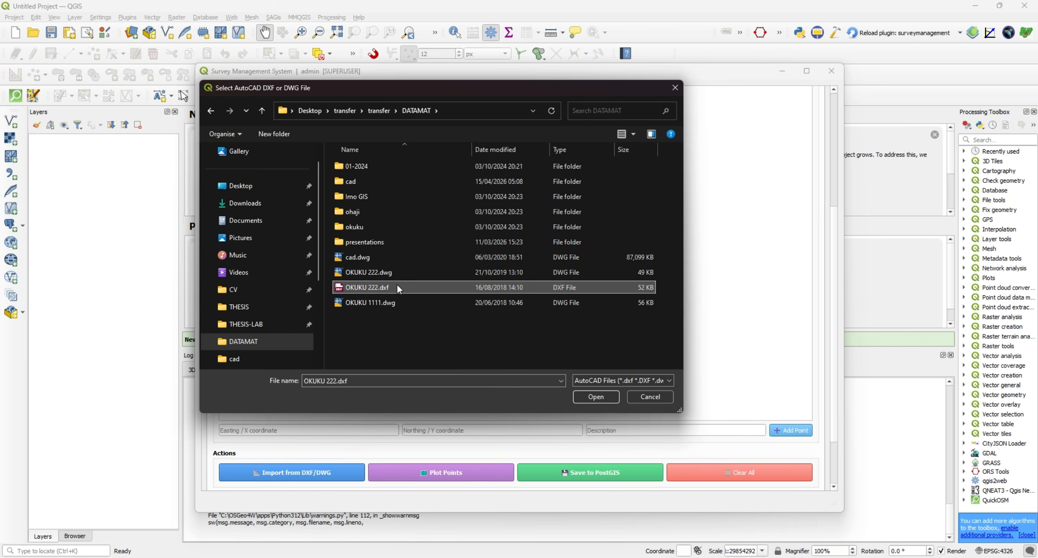
{"action": "left_click", "coordinate": [600, 397]}
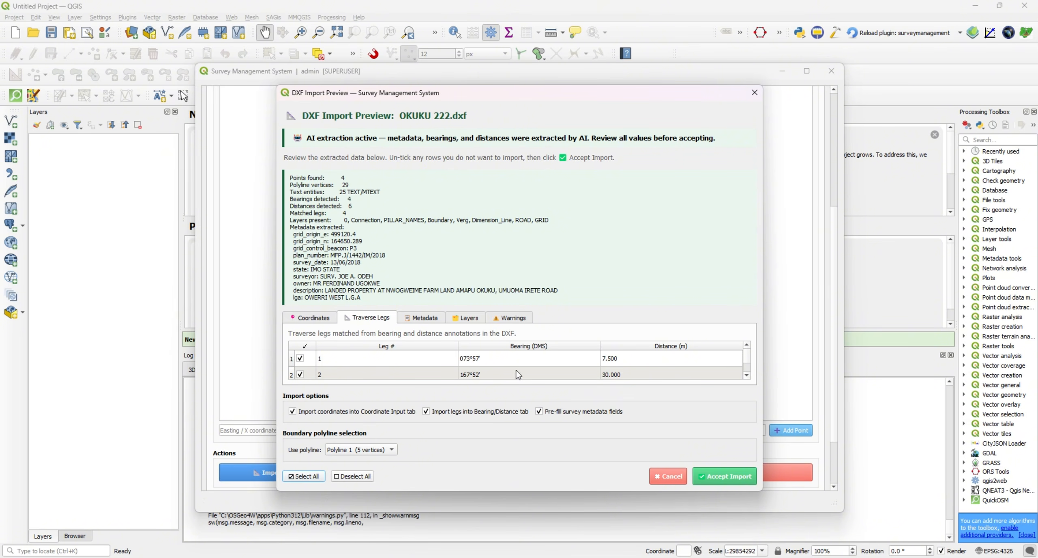
Check the extracted traverse legs and point coordinates in the DXF import preview.
{"action": "scroll", "coordinate": [523, 371], "scroll_direction": "down", "scroll_amount": 2}
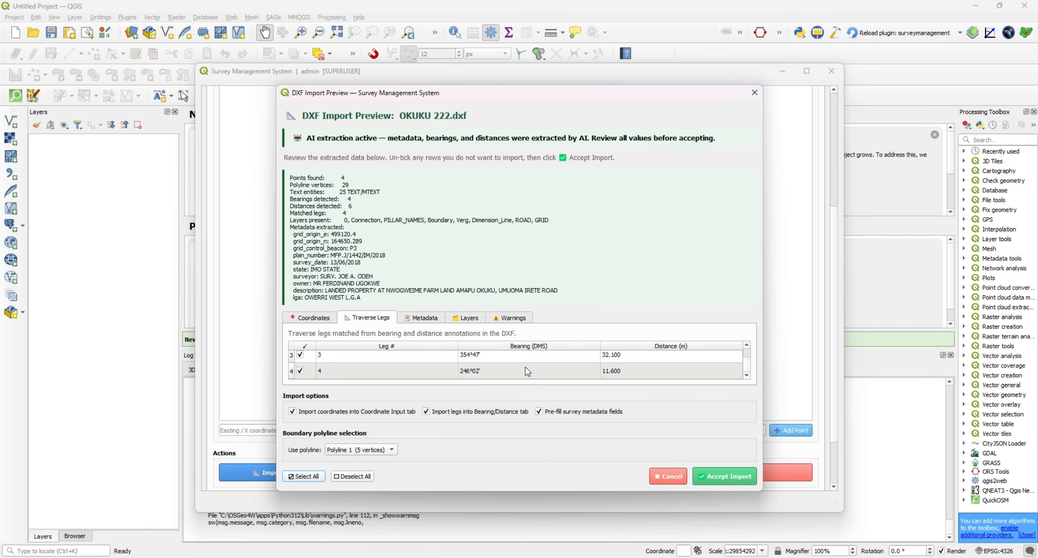
{"action": "scroll", "coordinate": [486, 362], "scroll_direction": "up", "scroll_amount": 2}
{"action": "scroll", "coordinate": [492, 367], "scroll_direction": "down", "scroll_amount": 2}
{"action": "left_click", "coordinate": [310, 319]}
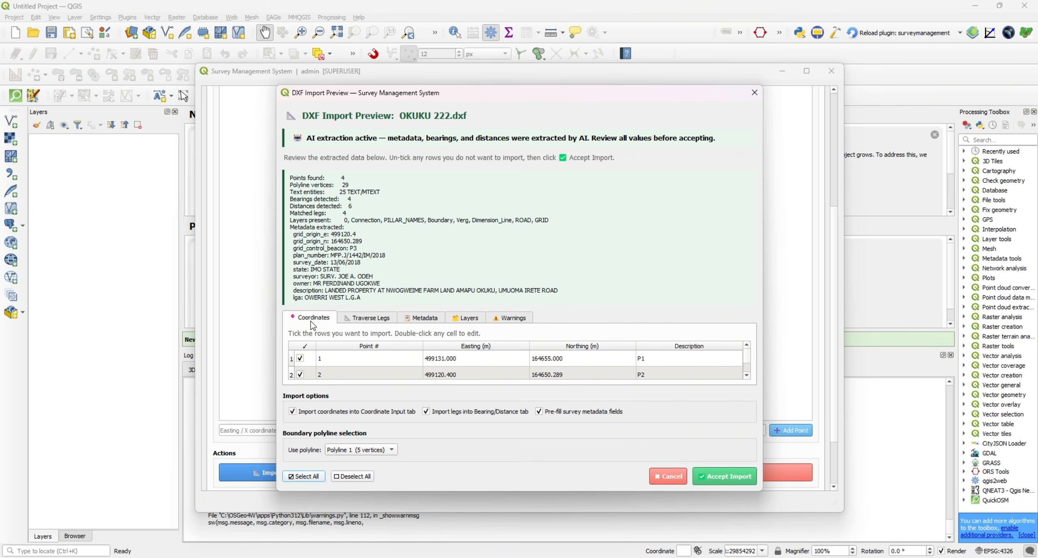
{"action": "scroll", "coordinate": [462, 370], "scroll_direction": "down", "scroll_amount": 2}
Review the metadata extracted from the DXF and accept the import of coordinates, traverse legs and survey metadata.
{"action": "left_click", "coordinate": [424, 318]}
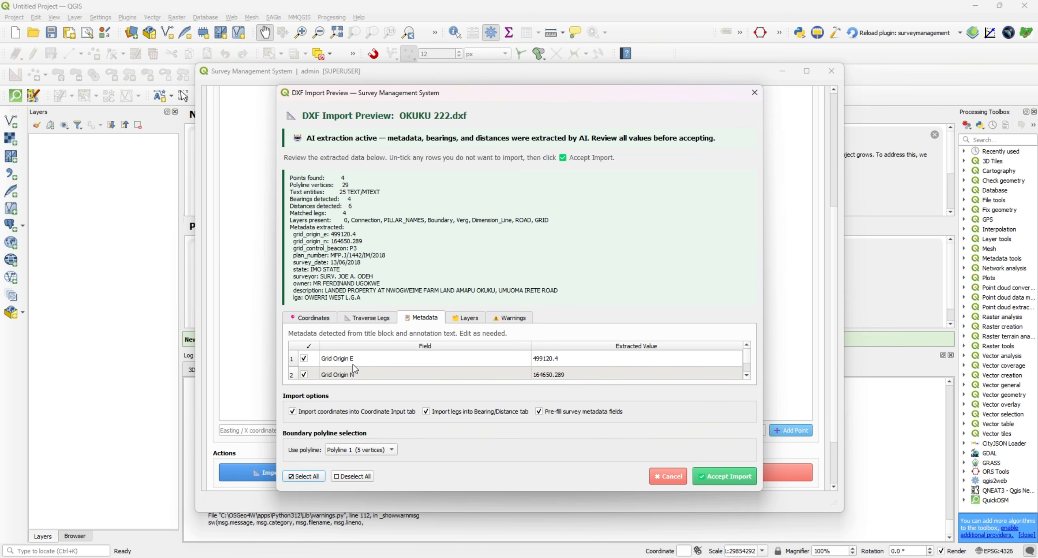
{"action": "scroll", "coordinate": [547, 373], "scroll_direction": "down", "scroll_amount": 1}
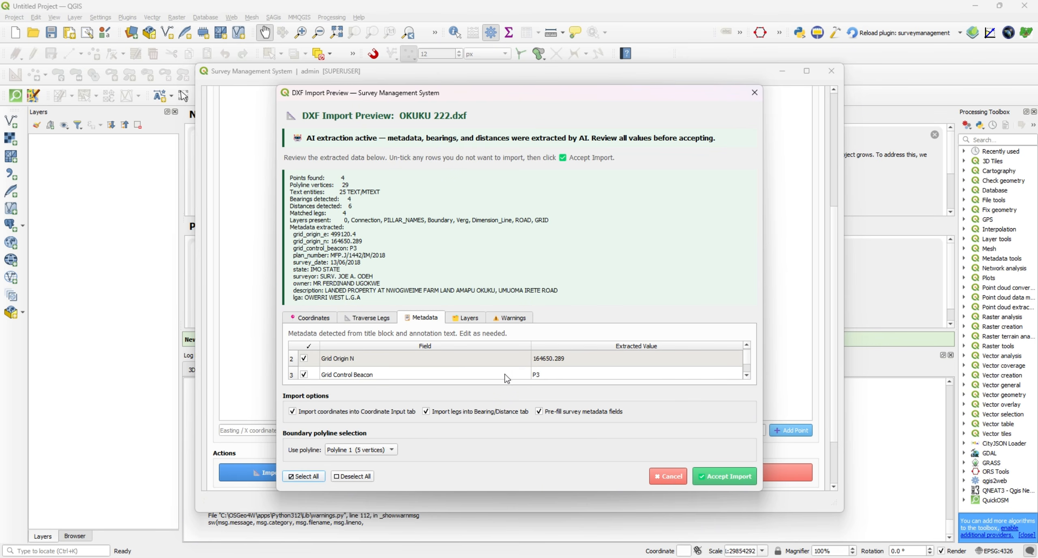
{"action": "scroll", "coordinate": [524, 376], "scroll_direction": "down", "scroll_amount": 1}
{"action": "scroll", "coordinate": [548, 373], "scroll_direction": "down", "scroll_amount": 6}
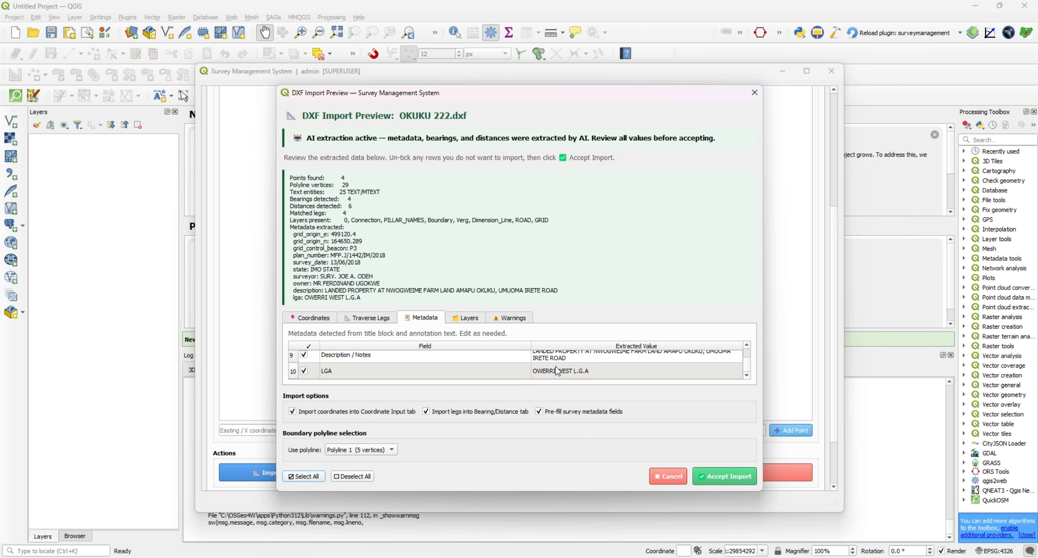
{"action": "scroll", "coordinate": [557, 371], "scroll_direction": "up", "scroll_amount": 2}
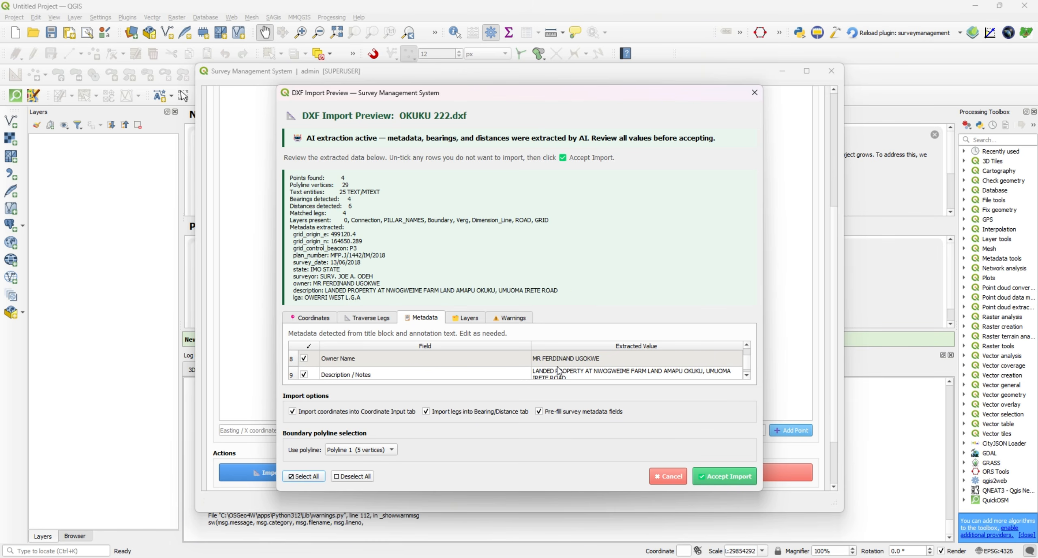
{"action": "scroll", "coordinate": [573, 372], "scroll_direction": "up", "scroll_amount": 1}
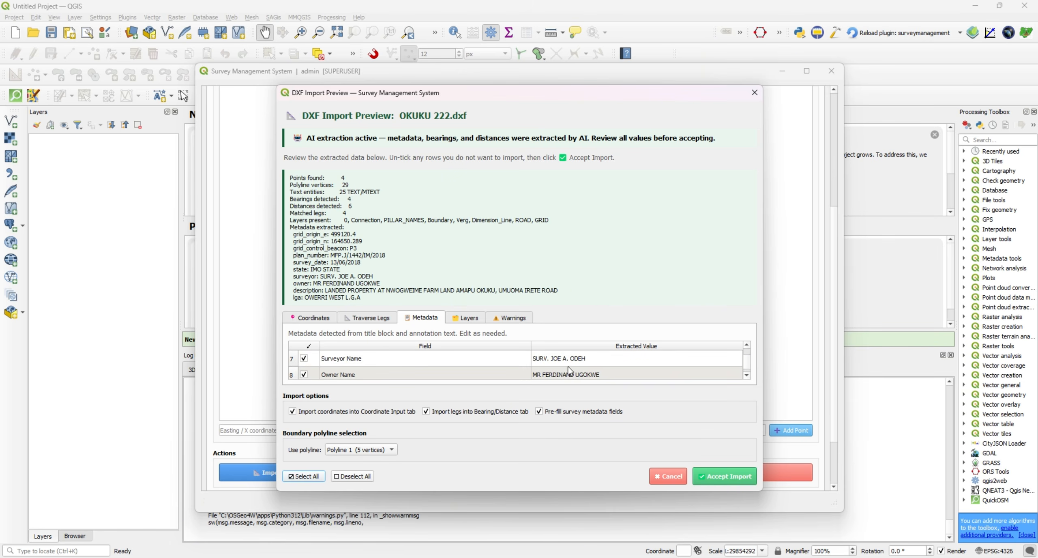
{"action": "scroll", "coordinate": [569, 367], "scroll_direction": "down", "scroll_amount": 2}
{"action": "scroll", "coordinate": [584, 366], "scroll_direction": "up", "scroll_amount": 2}
{"action": "scroll", "coordinate": [589, 365], "scroll_direction": "down", "scroll_amount": 2}
{"action": "left_click", "coordinate": [720, 477]}
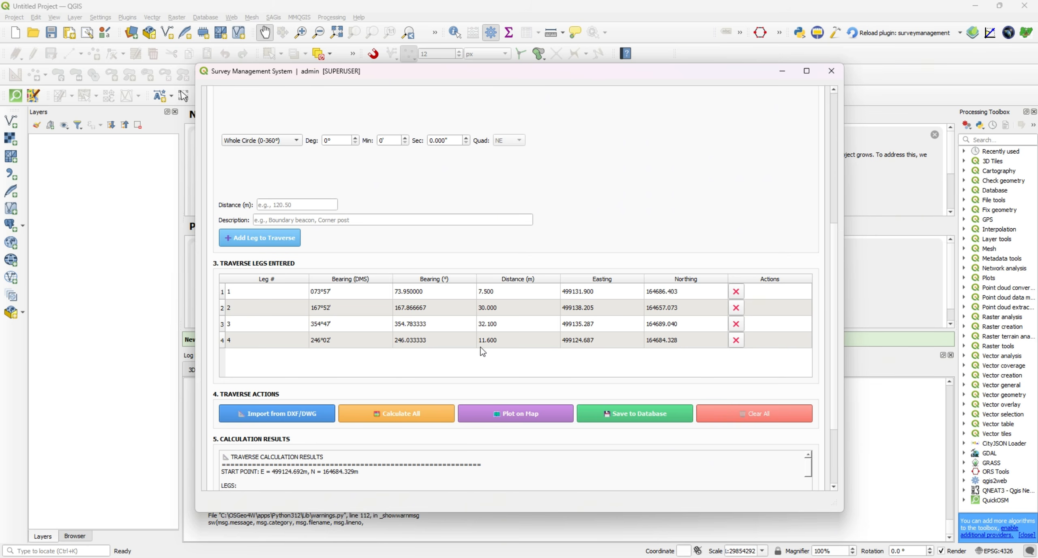
Check the imported starting point coordinates against the bearings and distances of the traverse legs.
{"action": "scroll", "coordinate": [498, 365], "scroll_direction": "up", "scroll_amount": 8}
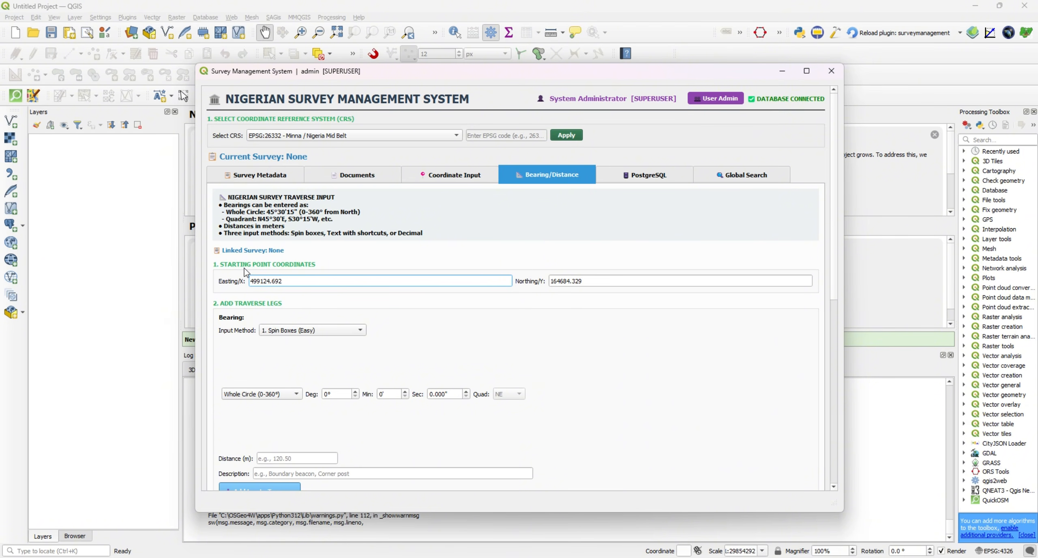
{"action": "scroll", "coordinate": [617, 353], "scroll_direction": "down", "scroll_amount": 4}
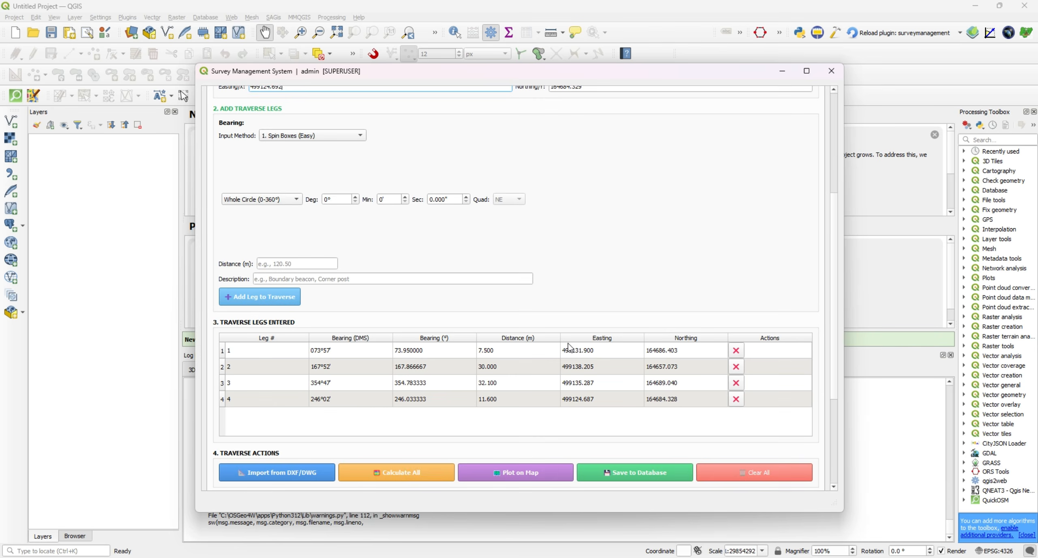
{"action": "scroll", "coordinate": [564, 288], "scroll_direction": "up", "scroll_amount": 5}
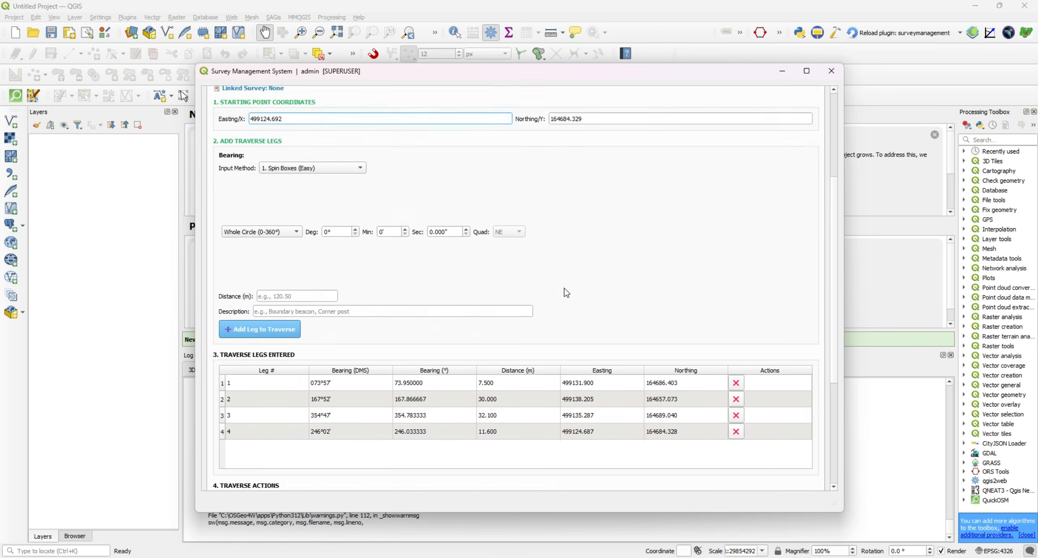
Plot the imported coordinate points on the map as a survey points layer.
{"action": "left_click", "coordinate": [455, 174]}
{"action": "scroll", "coordinate": [552, 323], "scroll_direction": "down", "scroll_amount": 5}
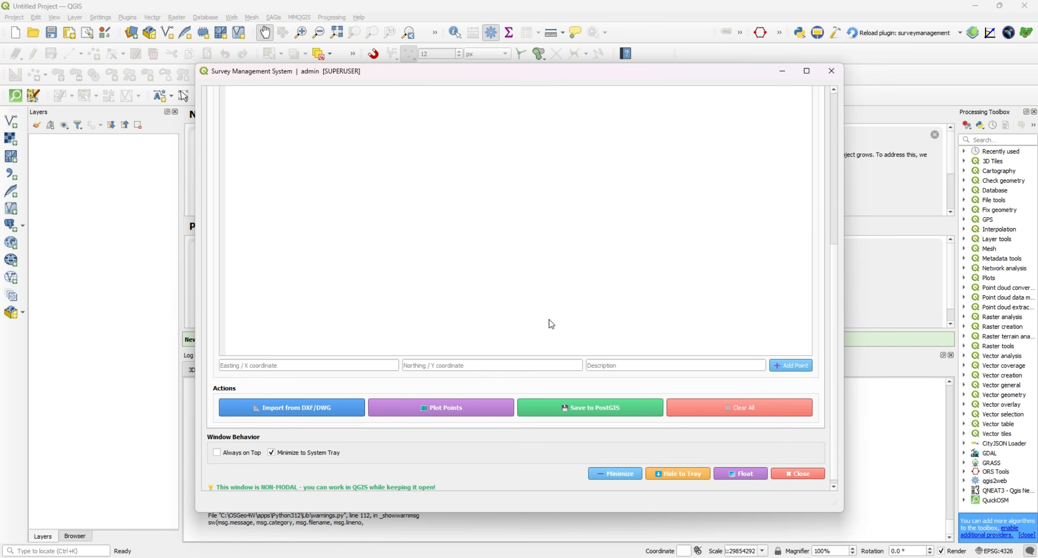
{"action": "left_click", "coordinate": [461, 410]}
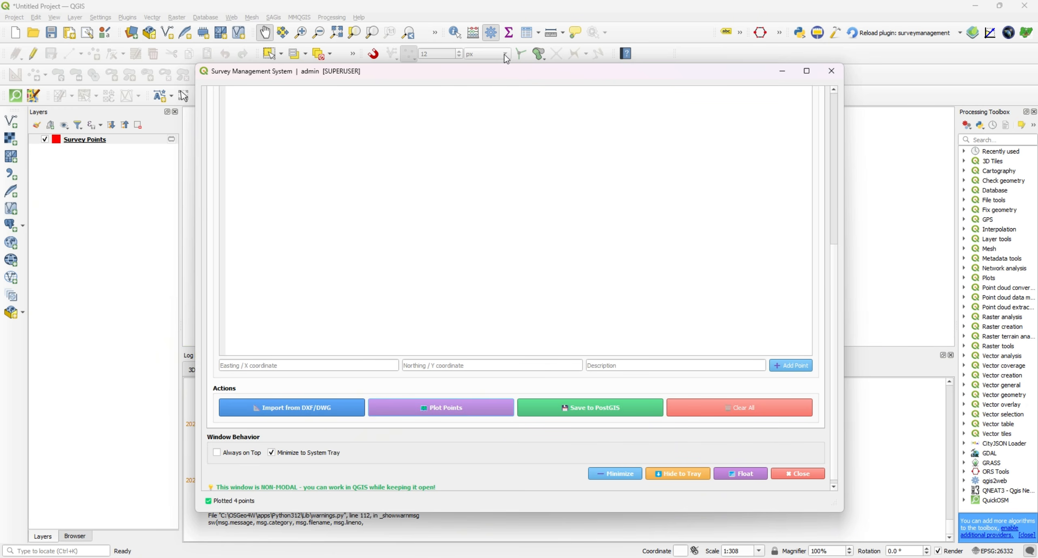
Inspect the arrangement of the plotted survey points on the map canvas.
{"action": "left_click_drag", "start_coordinate": [479, 81], "coordinate": [505, 354]}
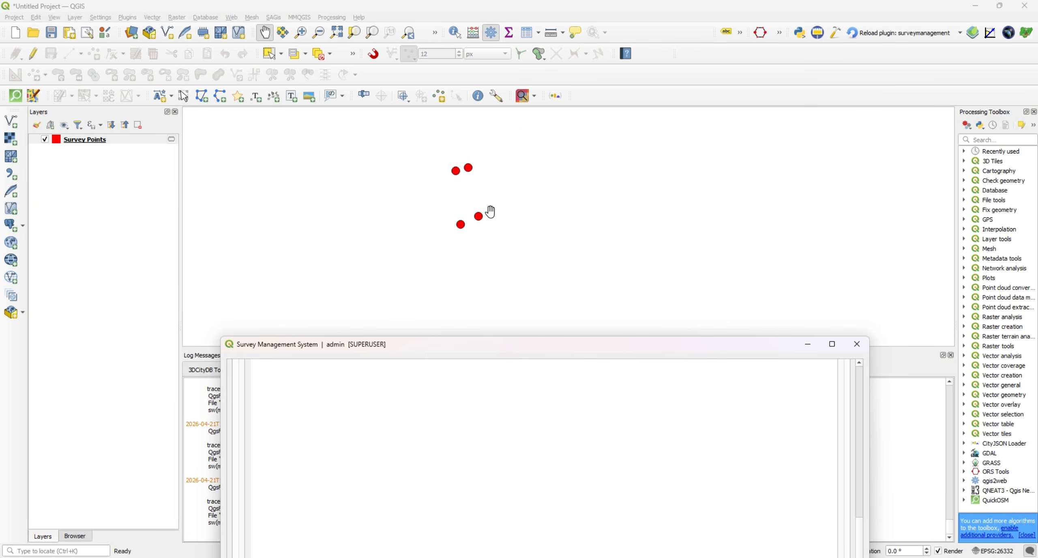
{"action": "scroll", "coordinate": [455, 191], "scroll_direction": "down", "scroll_amount": 1}
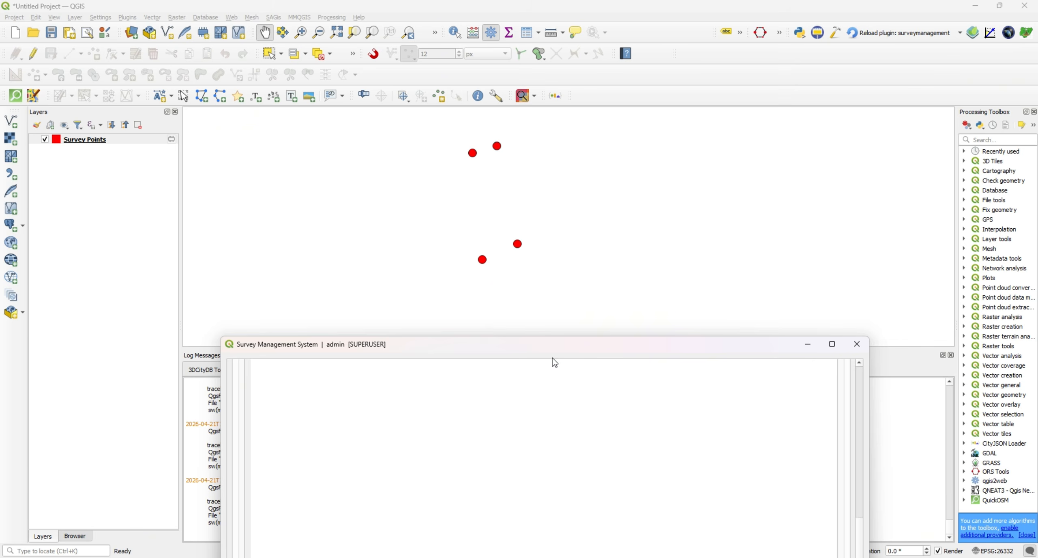
{"action": "left_click_drag", "start_coordinate": [555, 353], "coordinate": [532, 91]}
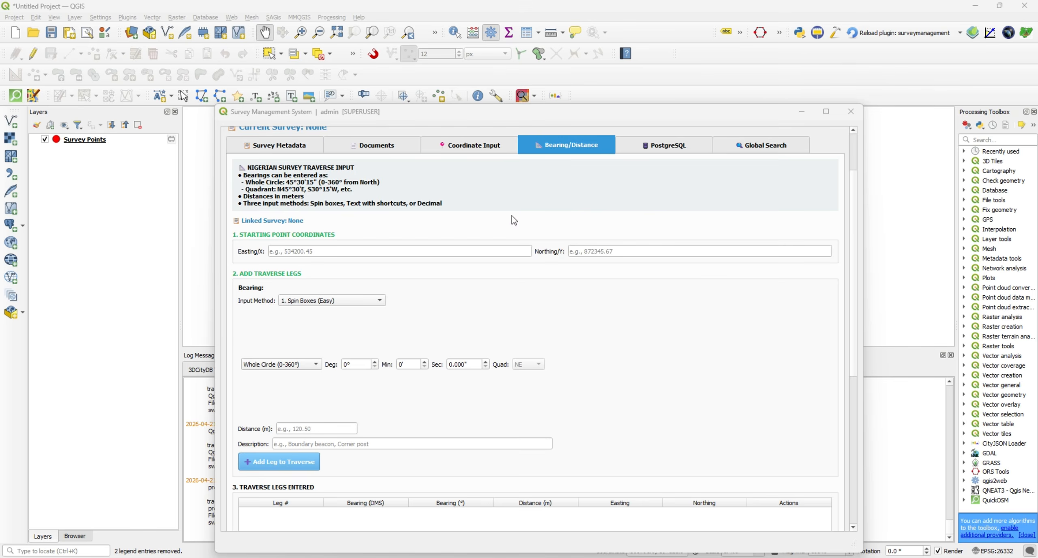
Import OZIOMA OIL AND GAS.dxf into the bearing and distance traverse, accepting the extracted coordinates, legs and metadata.
{"action": "scroll", "coordinate": [534, 197], "scroll_direction": "down", "scroll_amount": 1}
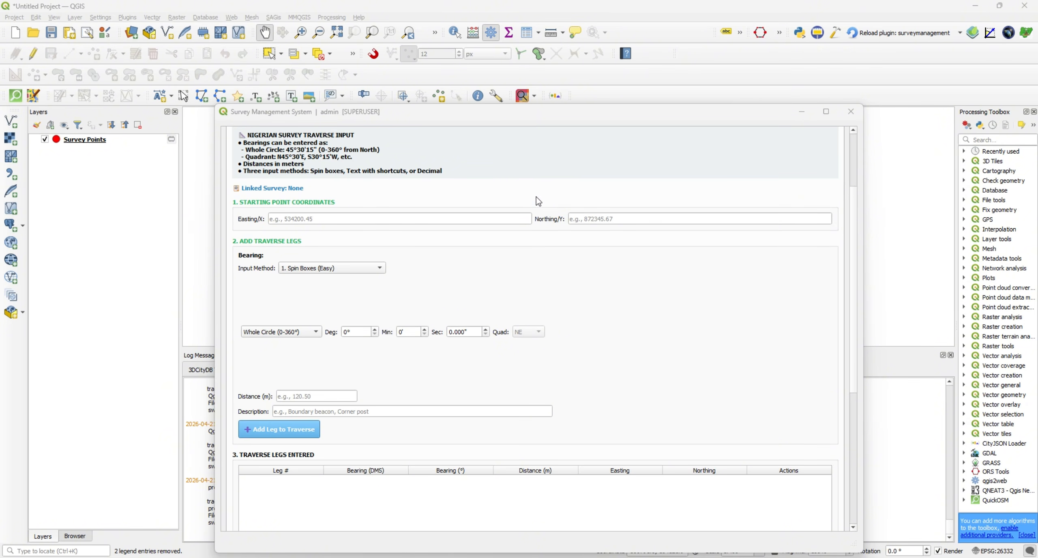
{"action": "scroll", "coordinate": [560, 270], "scroll_direction": "down", "scroll_amount": 5}
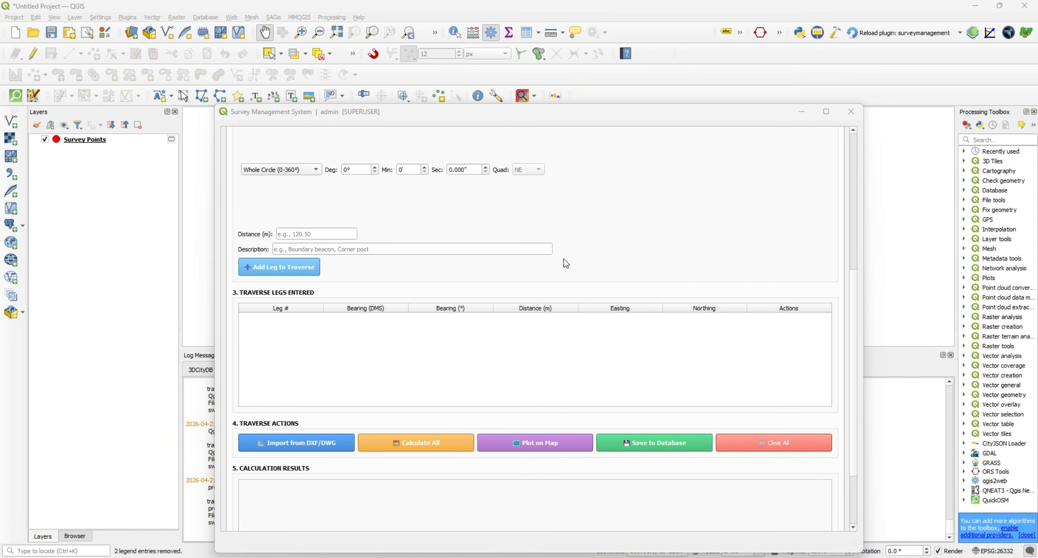
{"action": "left_click", "coordinate": [291, 445]}
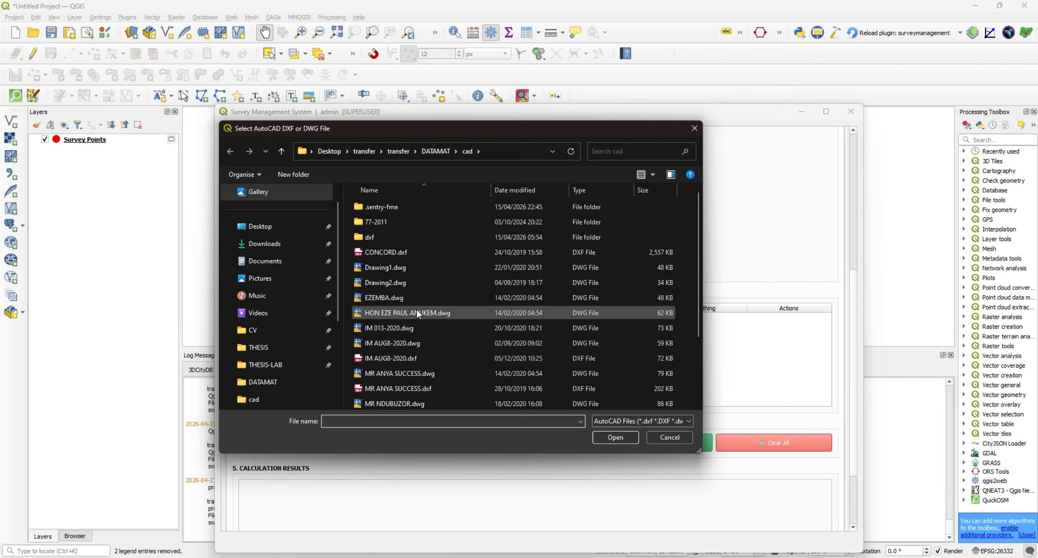
{"action": "scroll", "coordinate": [418, 310], "scroll_direction": "down", "scroll_amount": 2}
{"action": "left_click", "coordinate": [428, 404]}
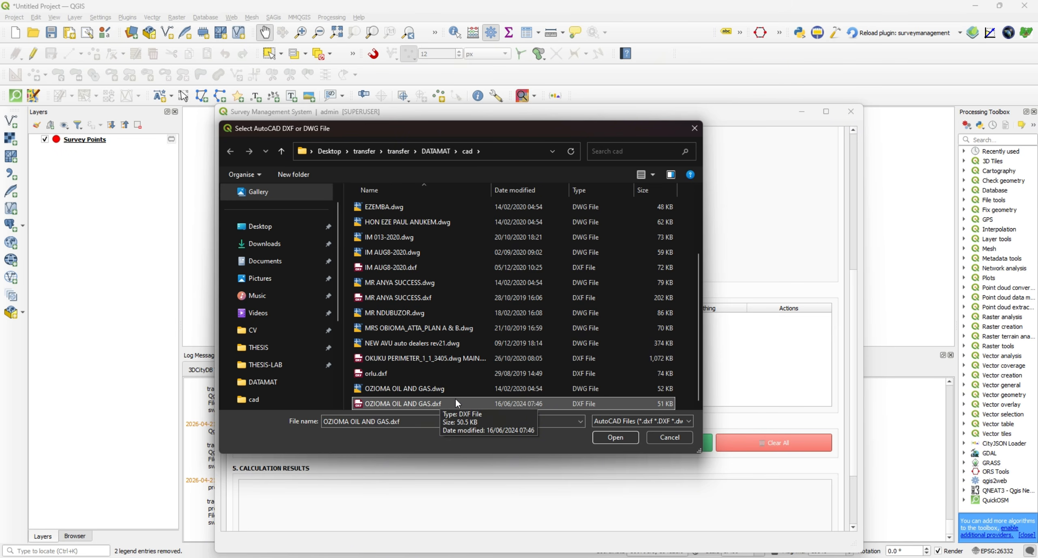
{"action": "left_click", "coordinate": [615, 438]}
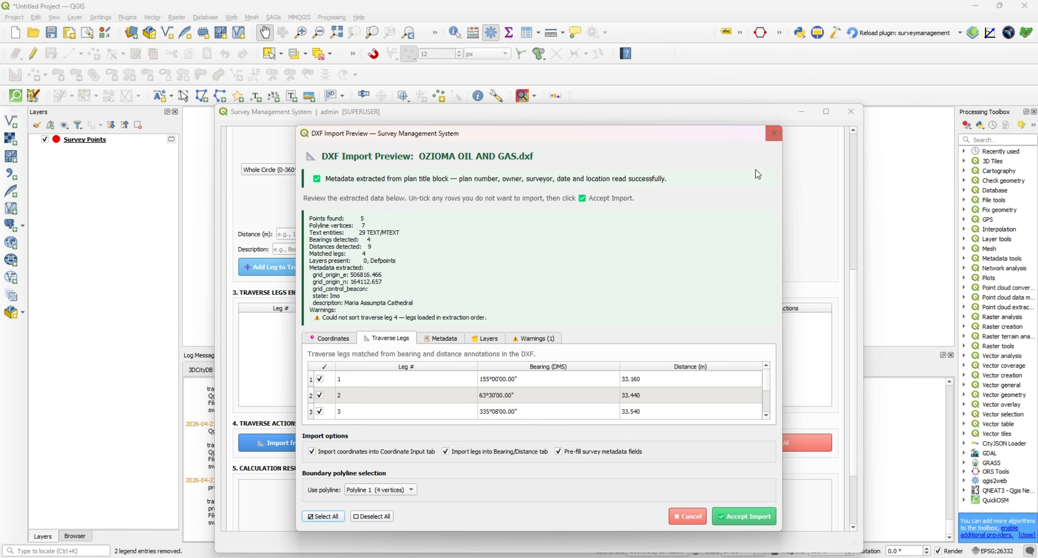
{"action": "left_click", "coordinate": [463, 23]}
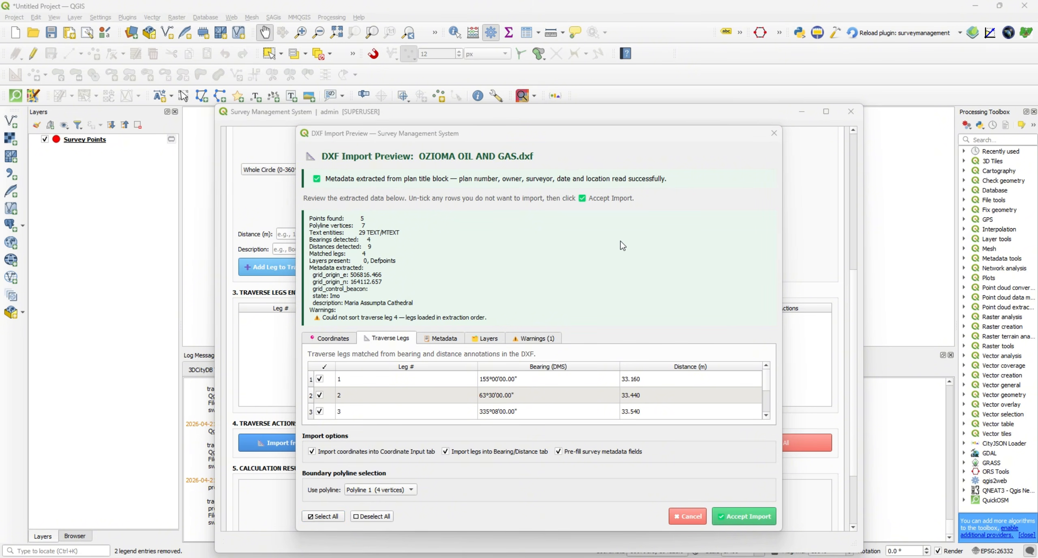
{"action": "left_click", "coordinate": [751, 518]}
{"action": "left_click", "coordinate": [552, 361]}
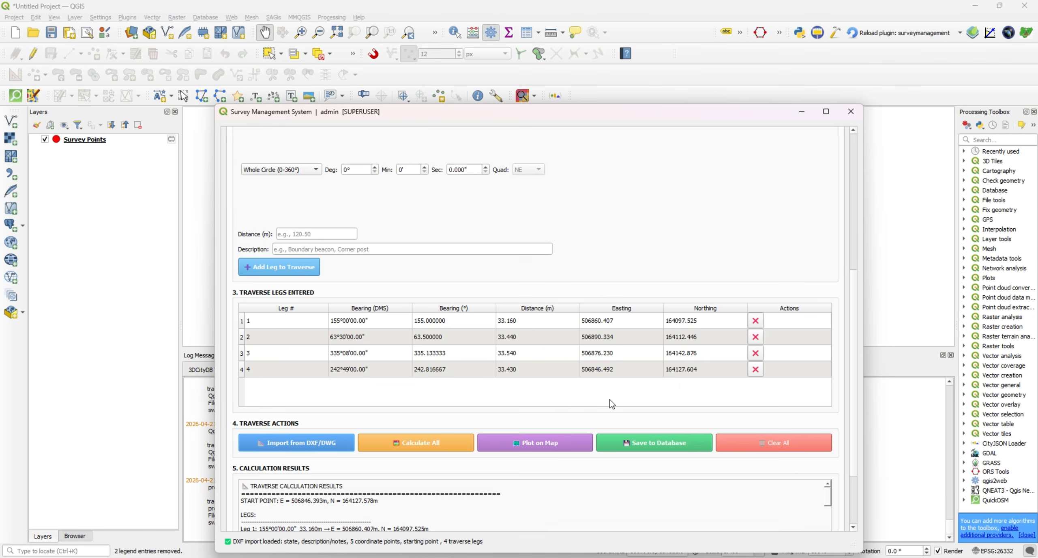
Plot the imported traverse on the map and zoom to the Traverse Line layer to inspect the boundary.
{"action": "left_click", "coordinate": [568, 440]}
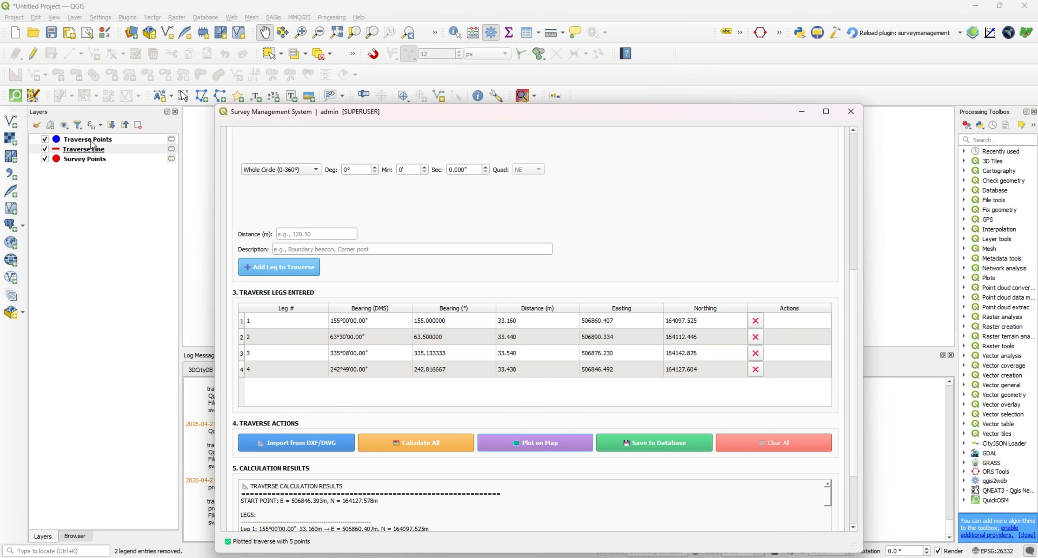
{"action": "left_click", "coordinate": [101, 152]}
{"action": "right_click", "coordinate": [101, 149]}
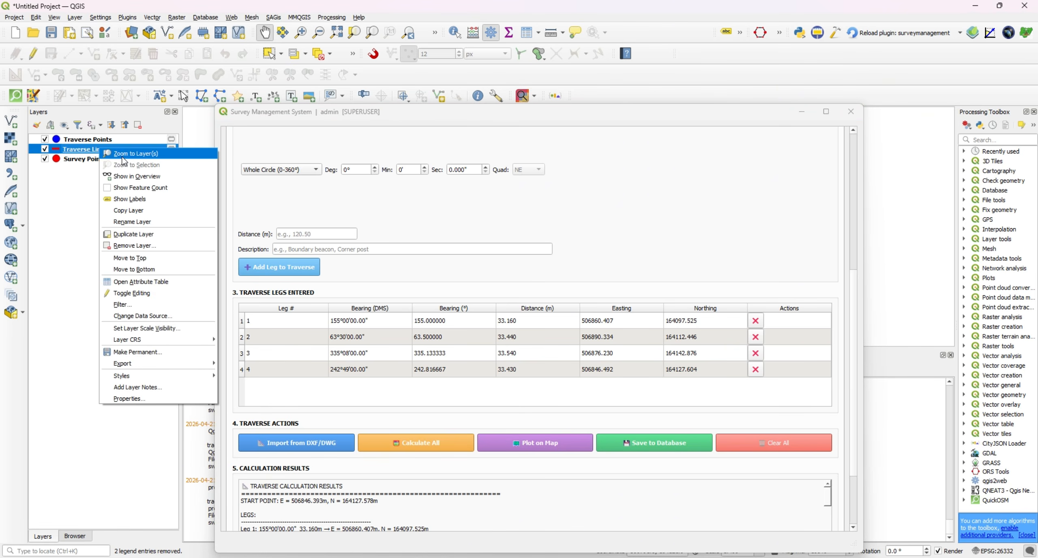
{"action": "left_click", "coordinate": [122, 154]}
{"action": "left_click_drag", "start_coordinate": [511, 122], "coordinate": [531, 456]}
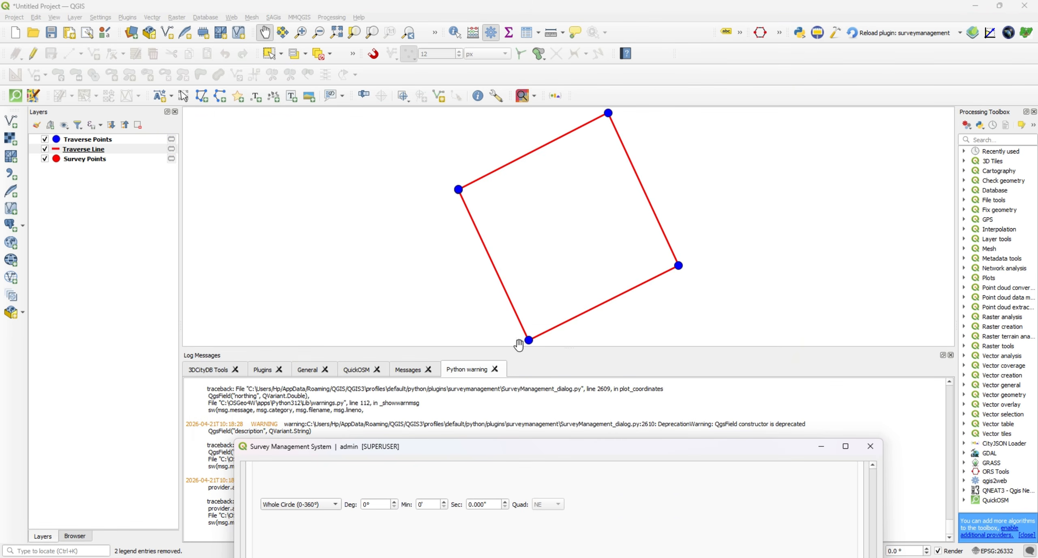
{"action": "scroll", "coordinate": [493, 249], "scroll_direction": "down", "scroll_amount": 2}
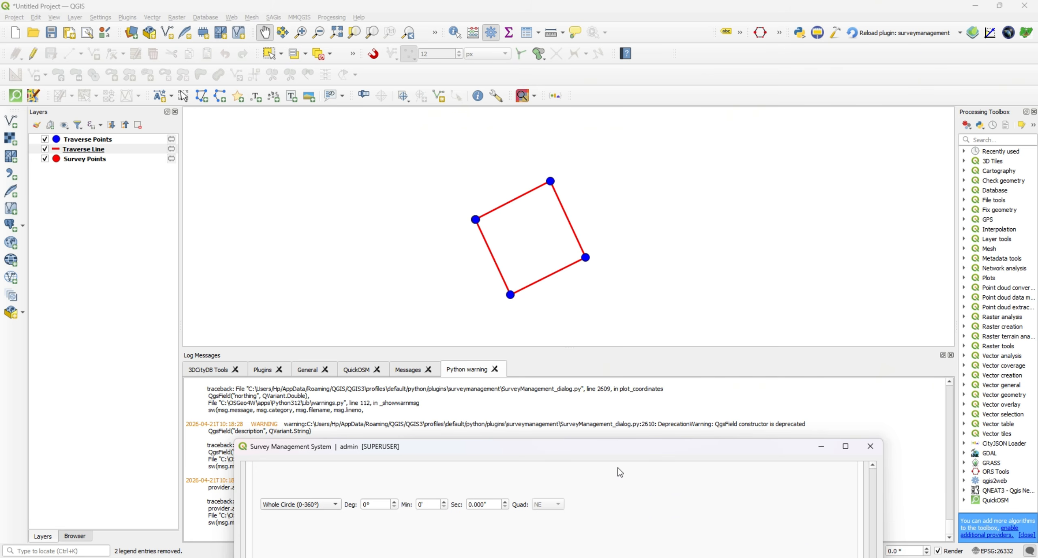
{"action": "scroll", "coordinate": [541, 260], "scroll_direction": "up", "scroll_amount": 1}
{"action": "scroll", "coordinate": [542, 260], "scroll_direction": "down", "scroll_amount": 1}
{"action": "left_click_drag", "start_coordinate": [556, 458], "coordinate": [547, 125]}
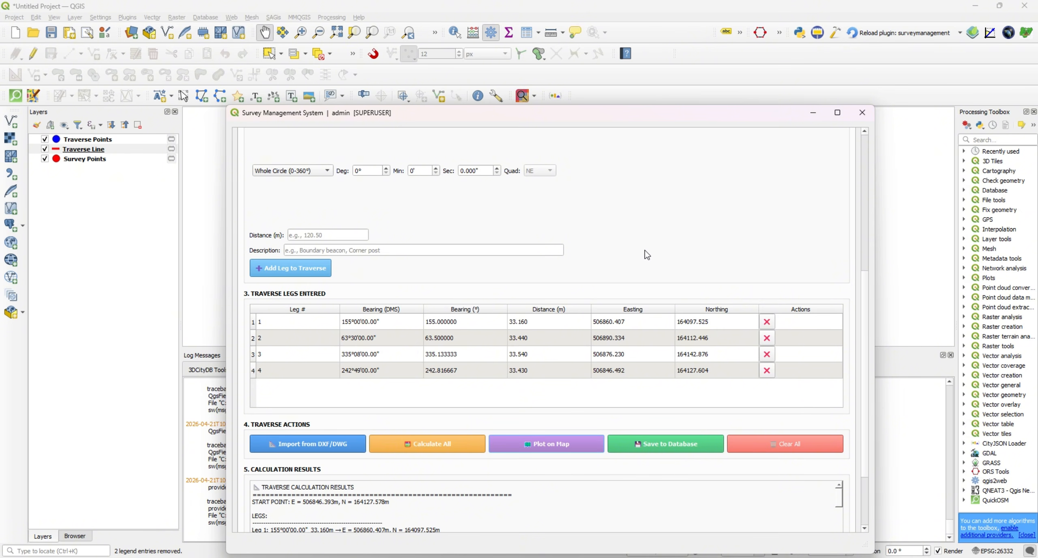
Start a new user account in user administration, entering the username and the full name.
{"action": "scroll", "coordinate": [641, 247], "scroll_direction": "up", "scroll_amount": 1}
{"action": "scroll", "coordinate": [640, 246], "scroll_direction": "up", "scroll_amount": 7}
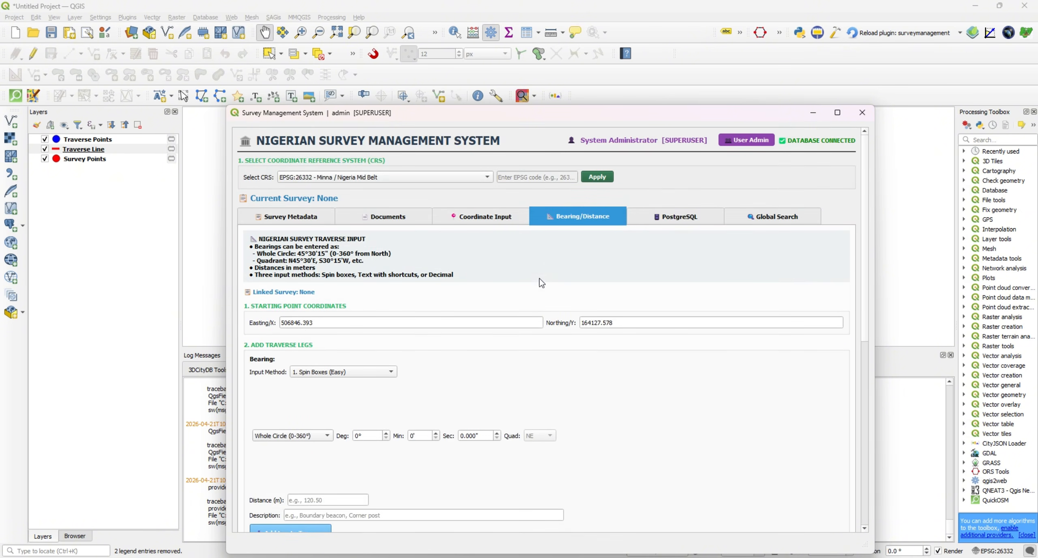
{"action": "left_click", "coordinate": [752, 144]}
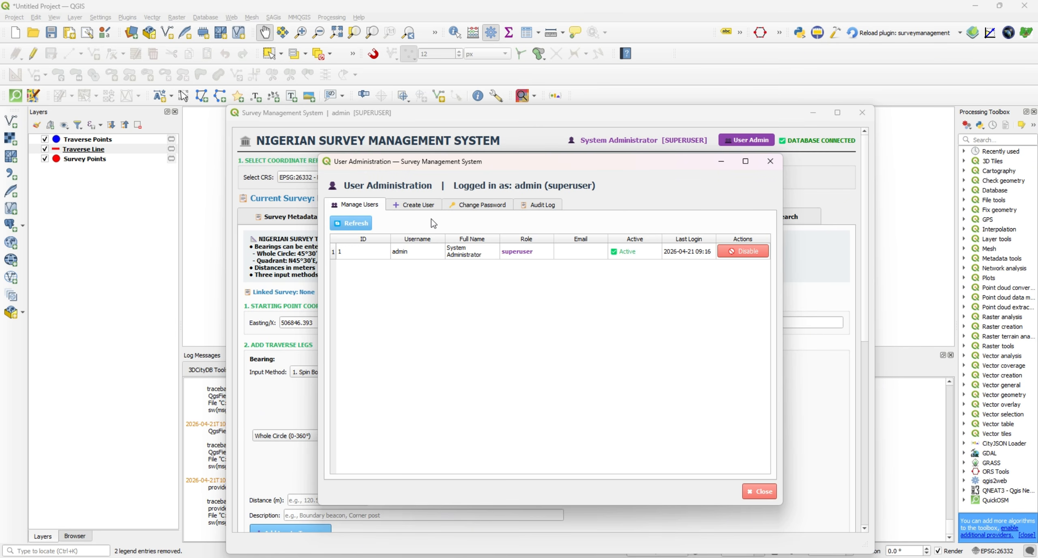
{"action": "left_click", "coordinate": [418, 204]}
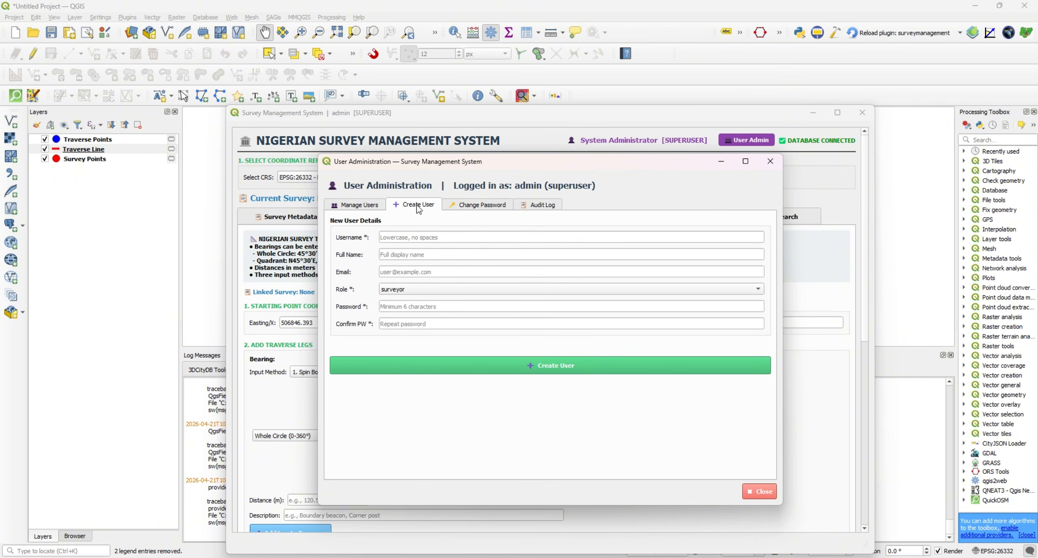
{"action": "left_click", "coordinate": [447, 238]}
{"action": "type", "text": "sa"}
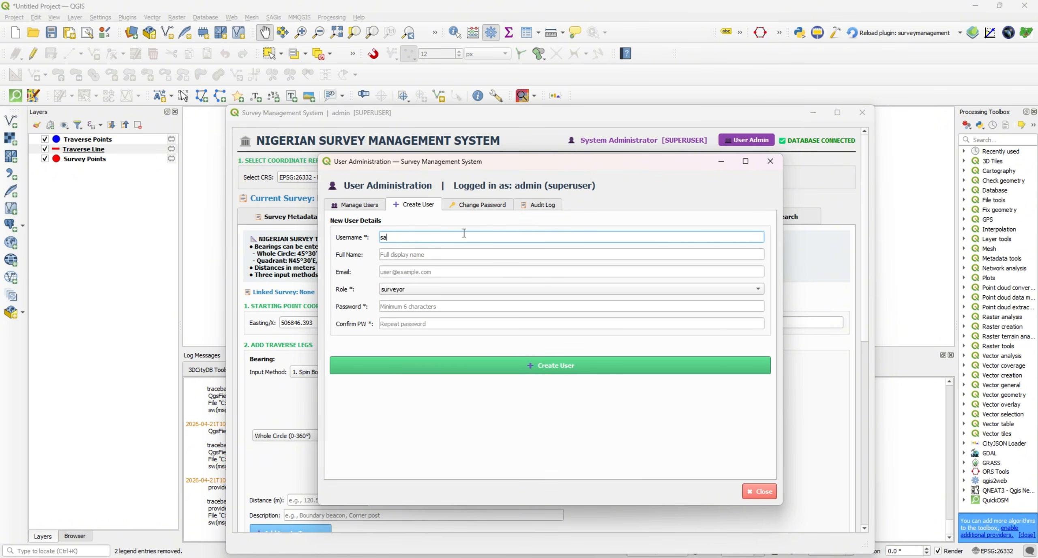
{"action": "type", "text": "m"}
{"action": "left_click", "coordinate": [449, 257]}
{"action": "type", "text": "s"}
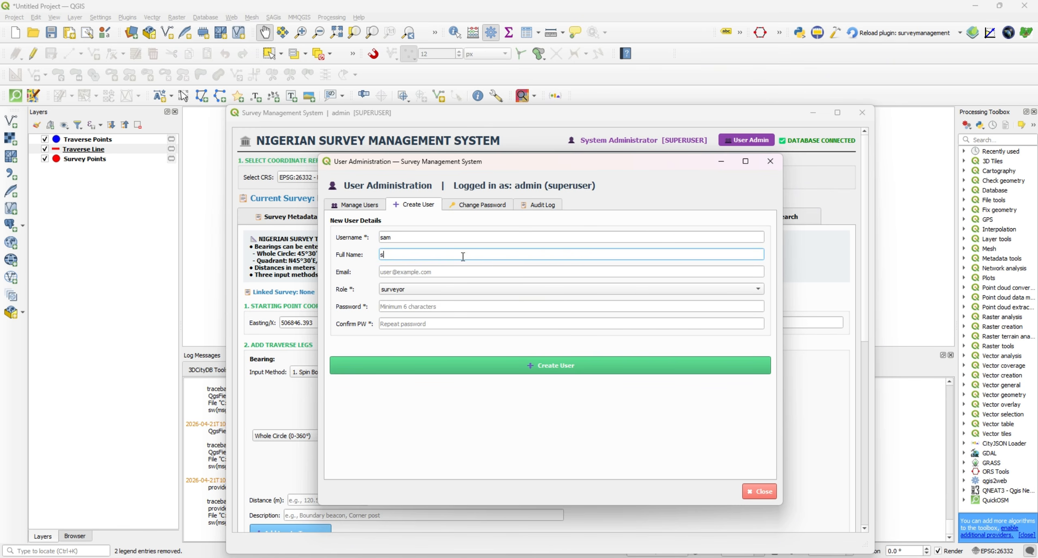
{"action": "type", "text": "aab"}
{"action": "left_click", "coordinate": [422, 272]}
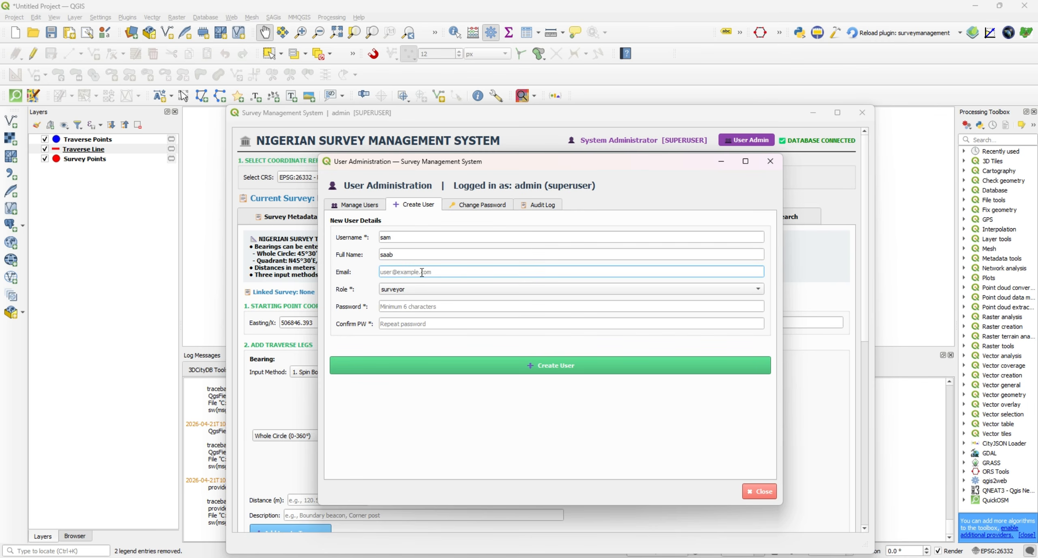
Review the available roles for the new user and set the role to superuser.
{"action": "left_click", "coordinate": [440, 289]}
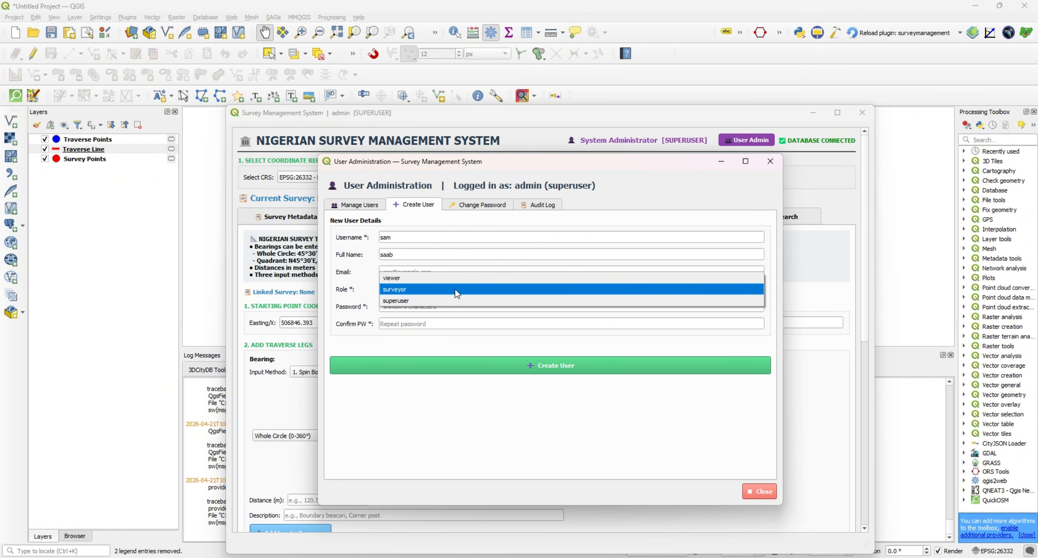
{"action": "left_click", "coordinate": [457, 290]}
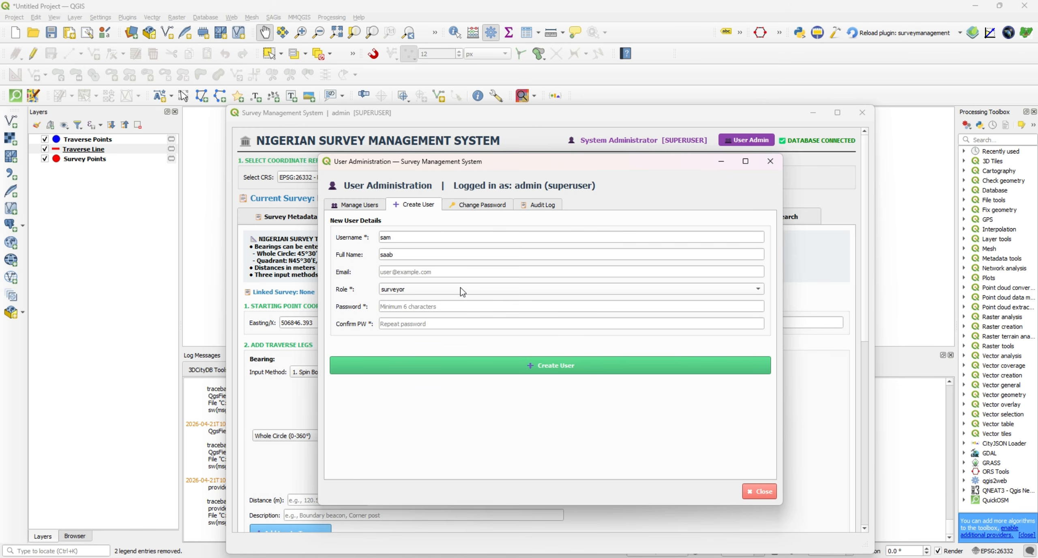
{"action": "left_click", "coordinate": [461, 288]}
{"action": "left_click", "coordinate": [459, 302]}
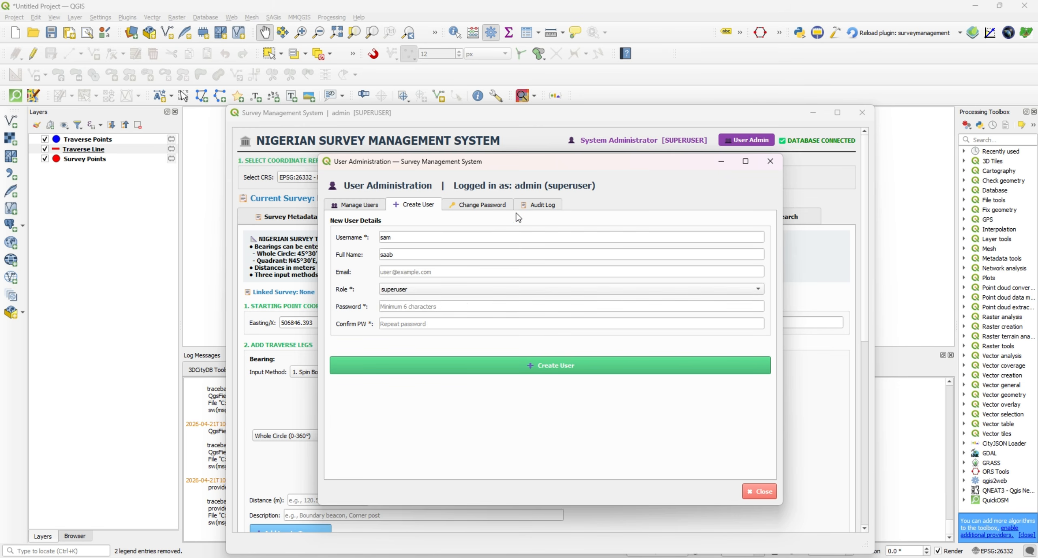
Review the recorded user actions in the audit log.
{"action": "left_click", "coordinate": [543, 204]}
{"action": "scroll", "coordinate": [619, 327], "scroll_direction": "down", "scroll_amount": 7}
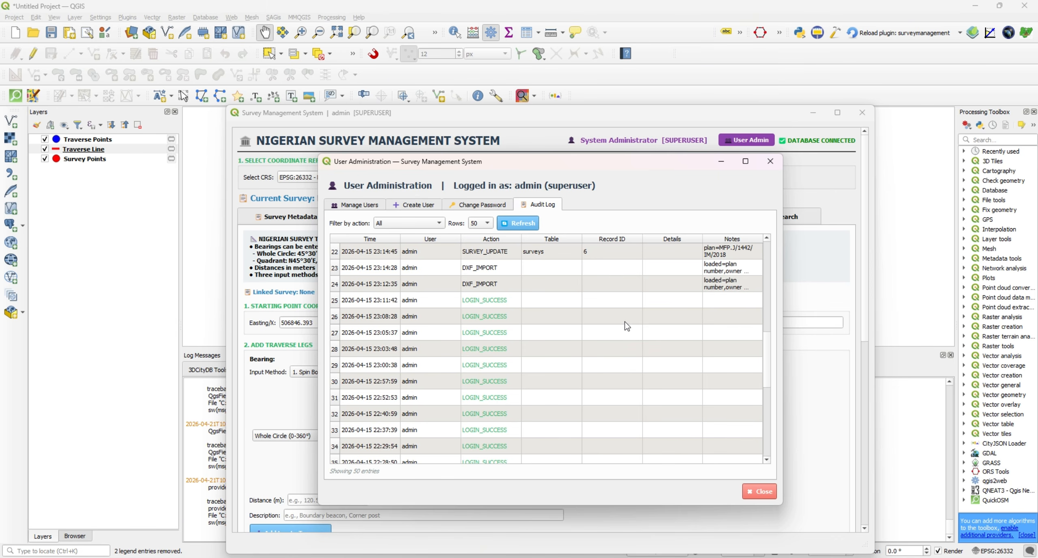
{"action": "scroll", "coordinate": [627, 327], "scroll_direction": "down", "scroll_amount": 4}
{"action": "scroll", "coordinate": [624, 324], "scroll_direction": "up", "scroll_amount": 9}
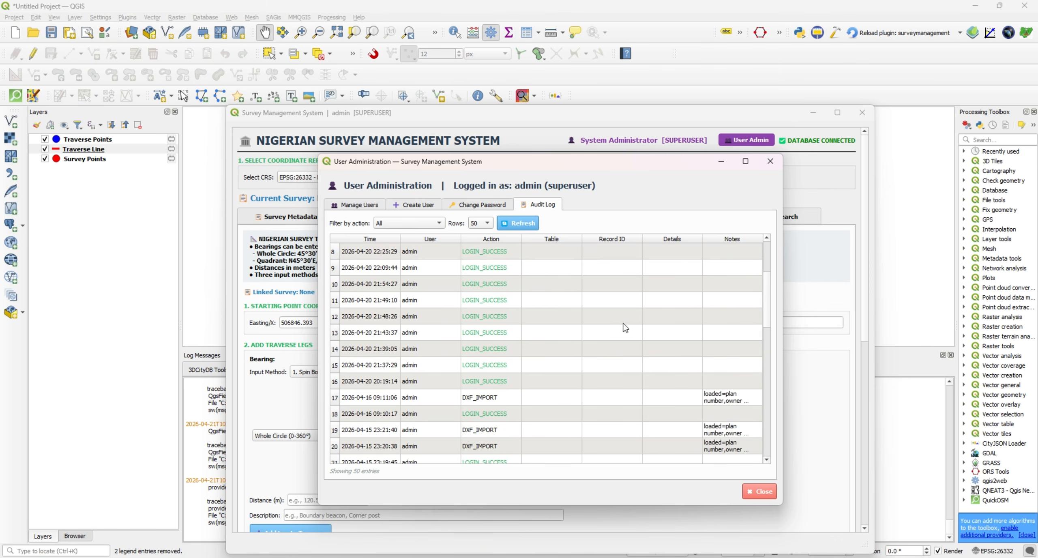
{"action": "scroll", "coordinate": [628, 326], "scroll_direction": "up", "scroll_amount": 3}
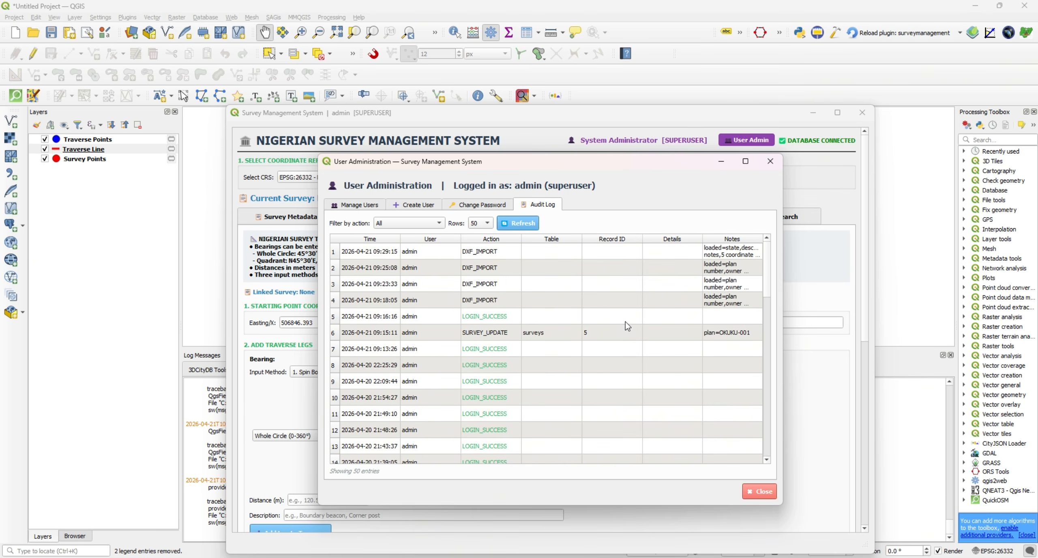
Look over the password change form and the other user administration sections, and close user administration.
{"action": "left_click", "coordinate": [483, 205]}
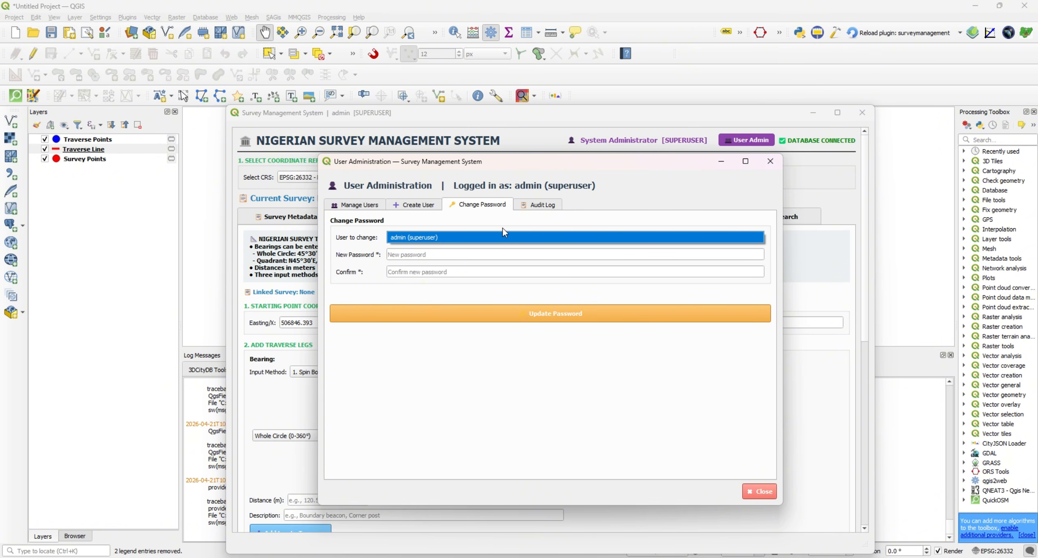
{"action": "left_click", "coordinate": [542, 207]}
{"action": "left_click", "coordinate": [410, 209]}
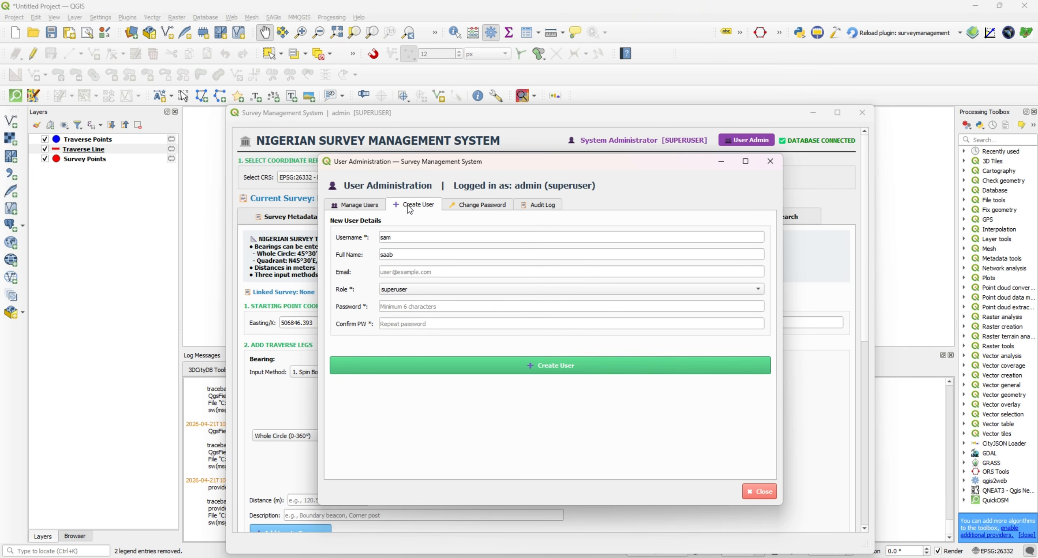
{"action": "left_click", "coordinate": [365, 208]}
{"action": "left_click", "coordinate": [422, 210]}
{"action": "left_click", "coordinate": [469, 206]}
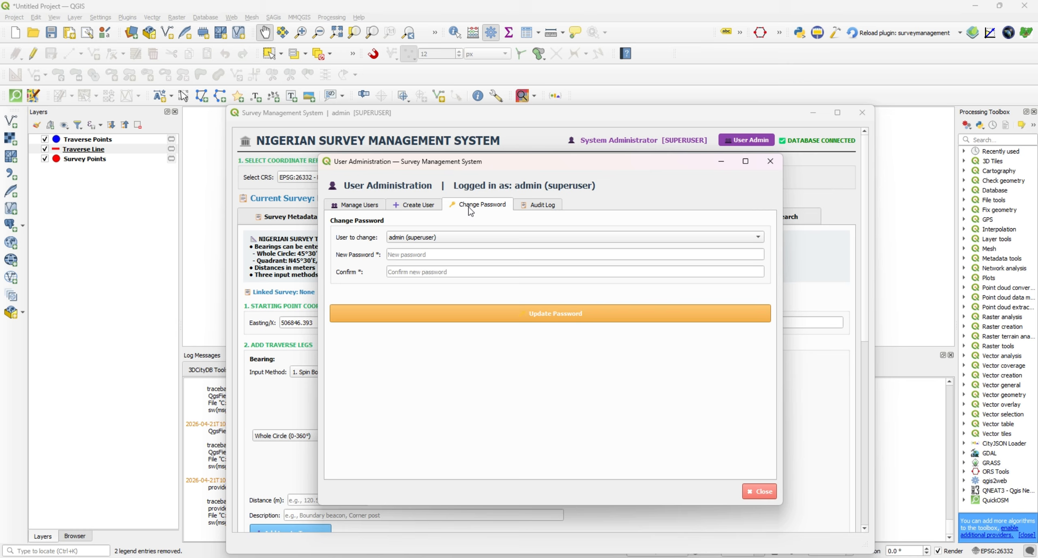
{"action": "left_click", "coordinate": [766, 162]}
Load a data preview of the traverse_legs table from the PostgreSQL database and check its columns.
{"action": "left_click", "coordinate": [675, 216]}
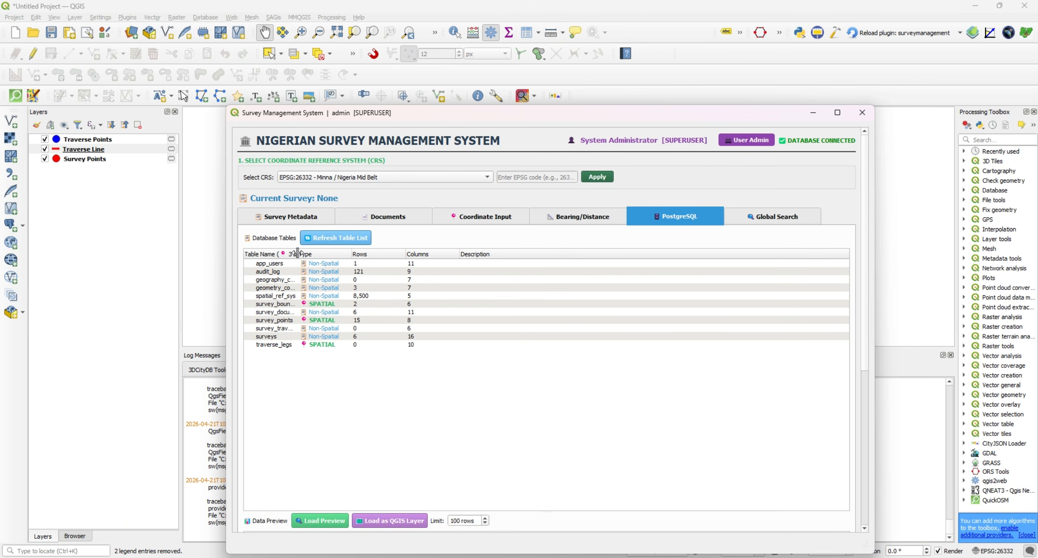
{"action": "left_click_drag", "start_coordinate": [298, 253], "coordinate": [320, 252]}
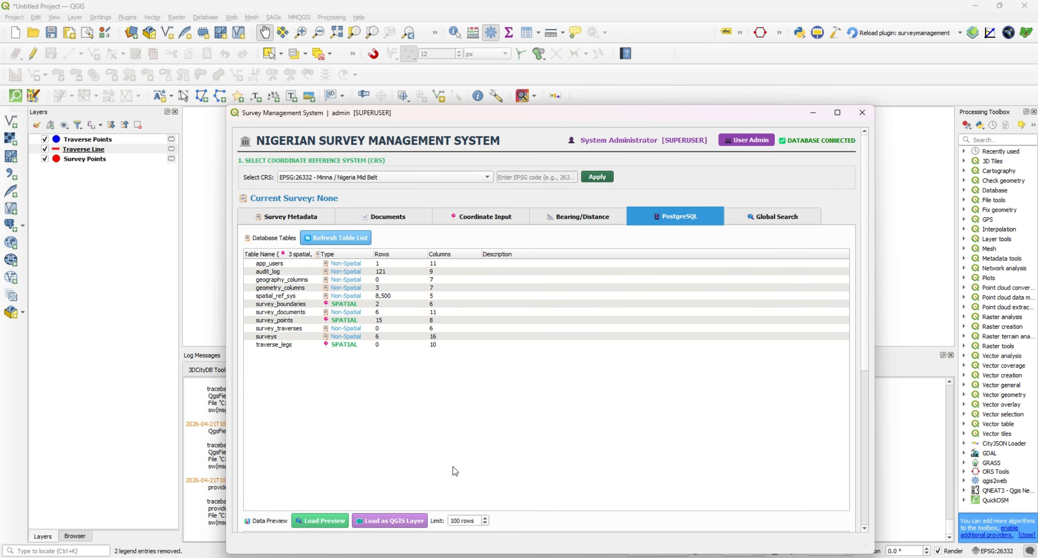
{"action": "left_click", "coordinate": [338, 345]}
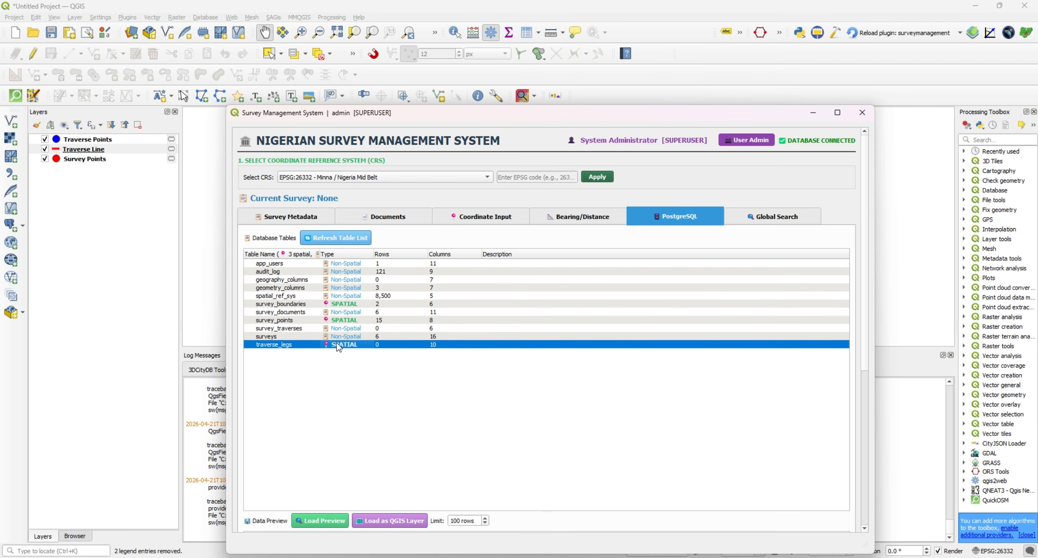
{"action": "left_click", "coordinate": [328, 526]}
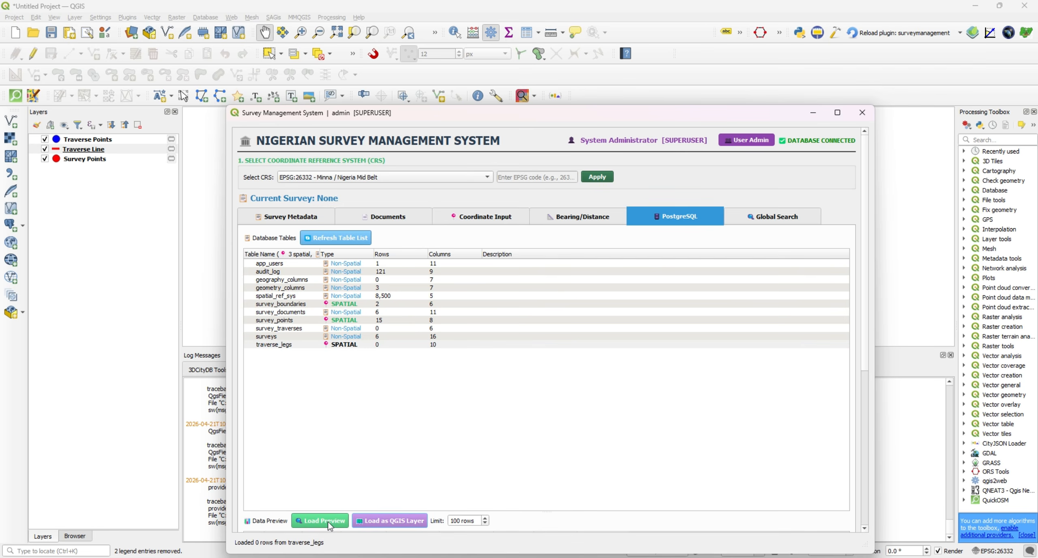
{"action": "scroll", "coordinate": [469, 464], "scroll_direction": "down", "scroll_amount": 5}
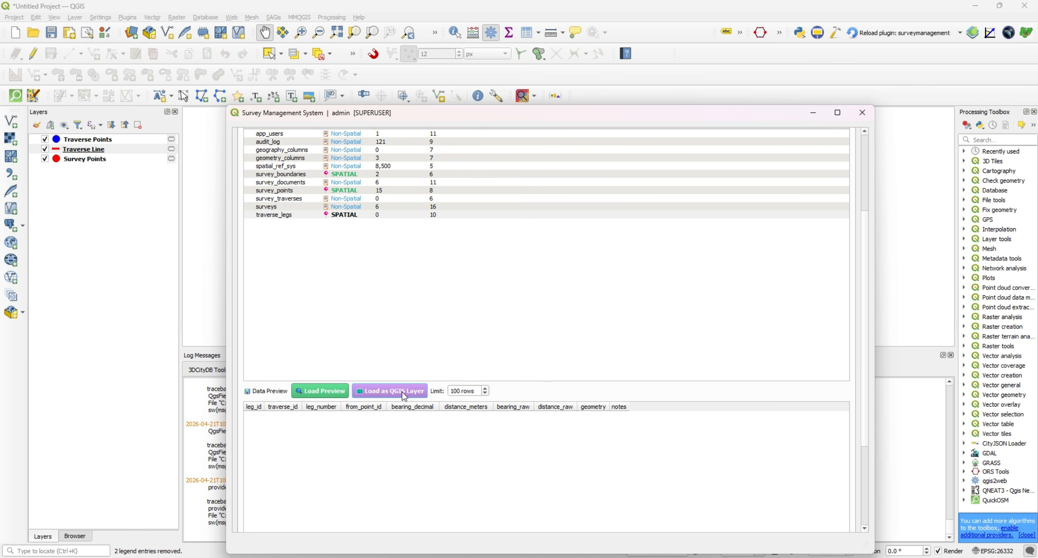
Load the survey_boundaries table from the PostgreSQL database as a map layer and zoom to its polygon.
{"action": "left_click", "coordinate": [364, 178]}
{"action": "left_click", "coordinate": [384, 392]}
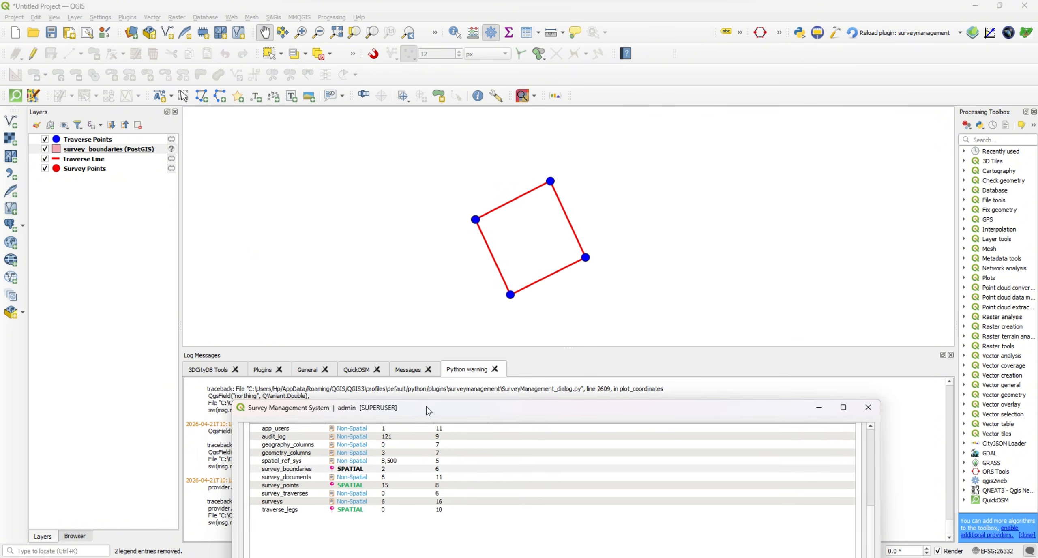
{"action": "left_click", "coordinate": [139, 150]}
{"action": "right_click", "coordinate": [139, 150]}
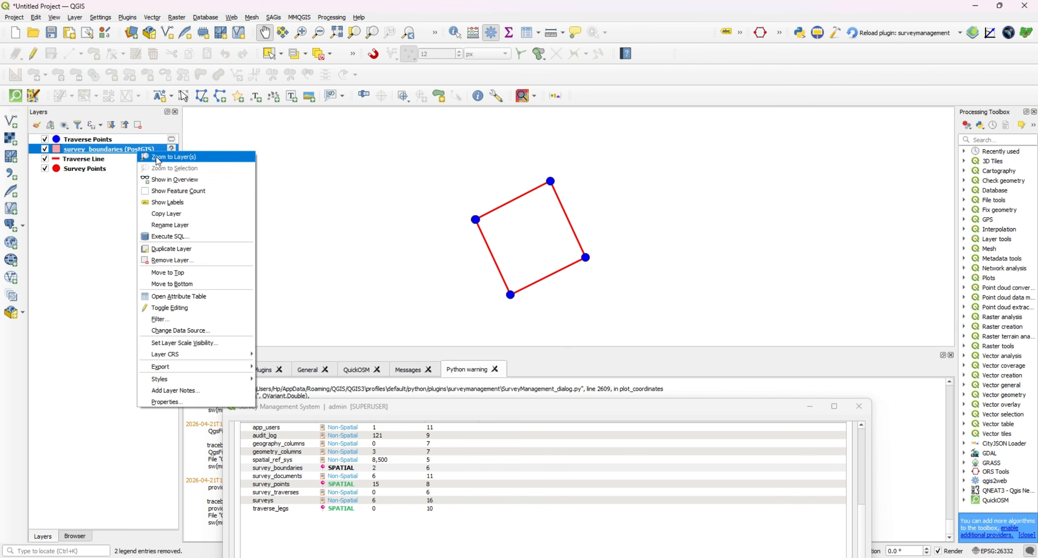
{"action": "left_click", "coordinate": [159, 157]}
{"action": "left_click_drag", "start_coordinate": [207, 305], "coordinate": [313, 292]}
{"action": "scroll", "coordinate": [324, 289], "scroll_direction": "up", "scroll_amount": 3}
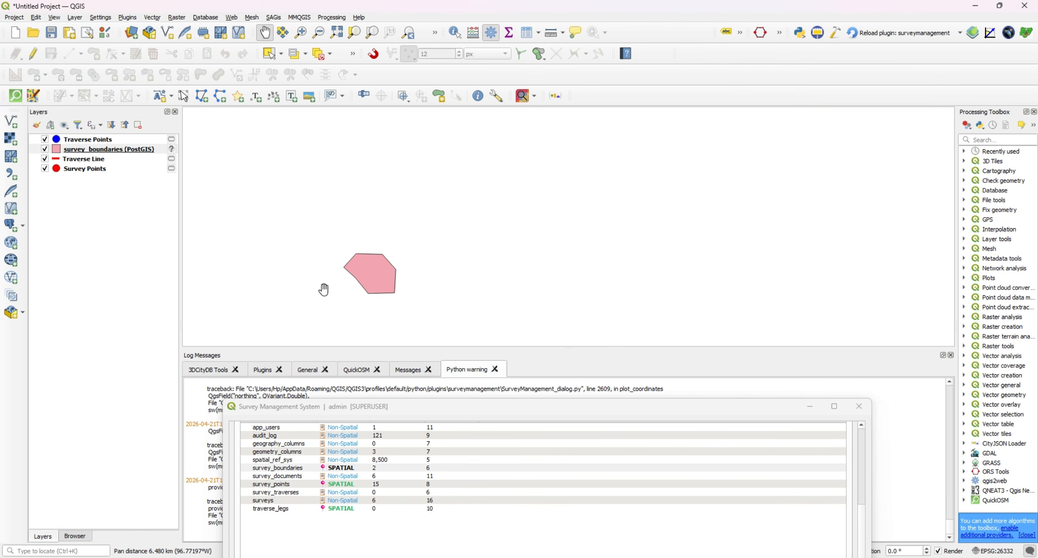
{"action": "scroll", "coordinate": [390, 288], "scroll_direction": "up", "scroll_amount": 1}
{"action": "scroll", "coordinate": [406, 271], "scroll_direction": "up", "scroll_amount": 1}
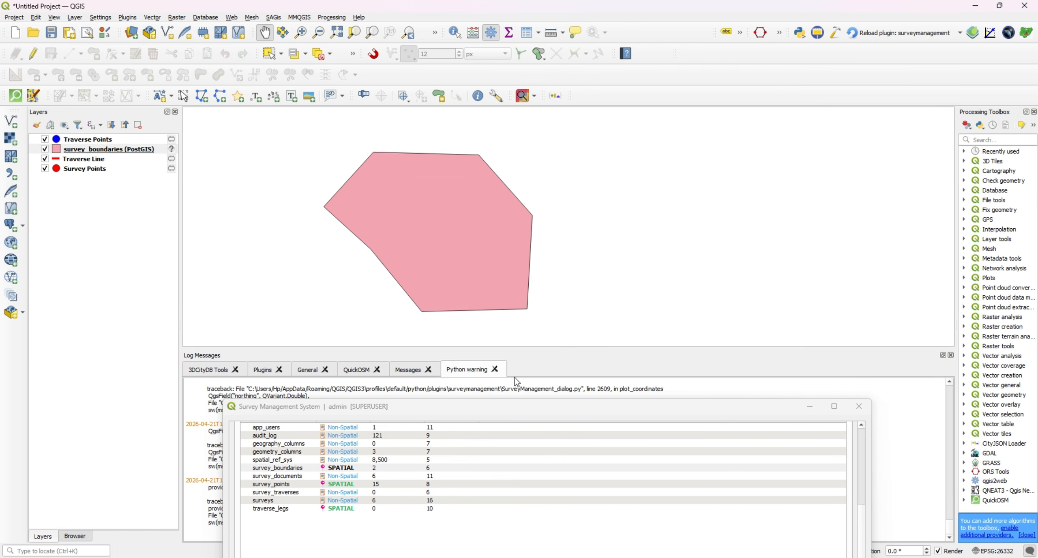
Run a global search across all database tables for the surveyor's name.
{"action": "left_click_drag", "start_coordinate": [509, 413], "coordinate": [507, 137]}
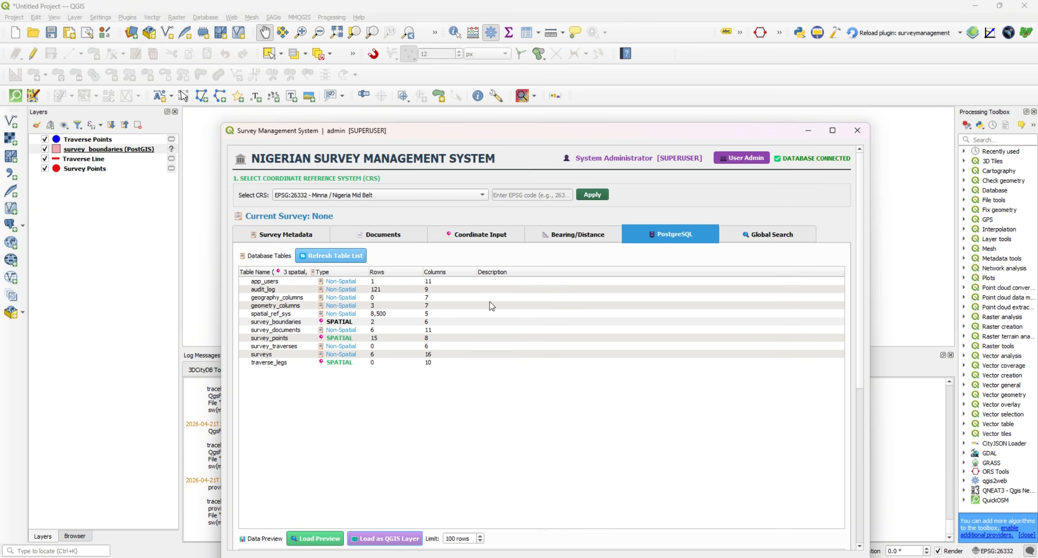
{"action": "left_click", "coordinate": [773, 238]}
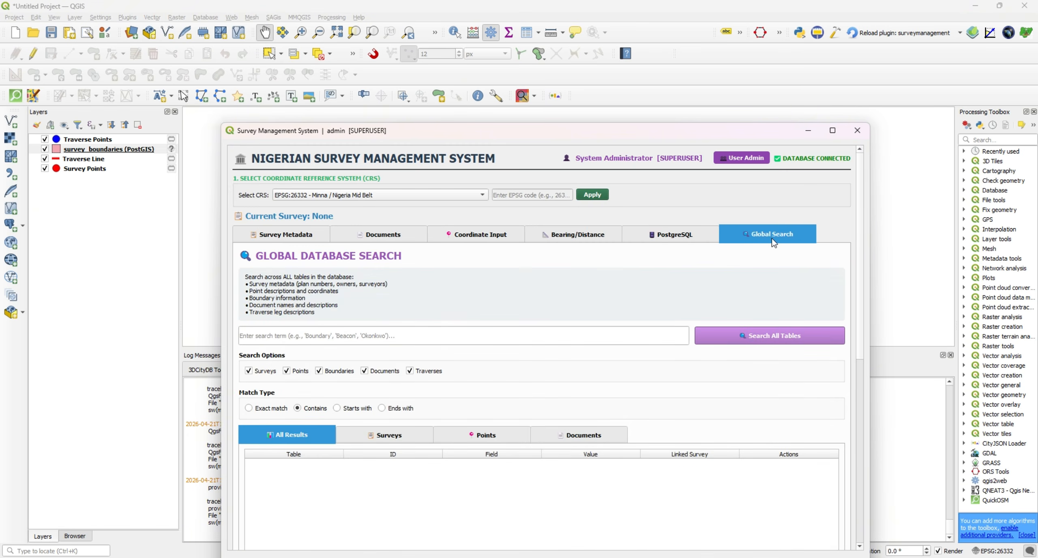
{"action": "left_click", "coordinate": [458, 338]}
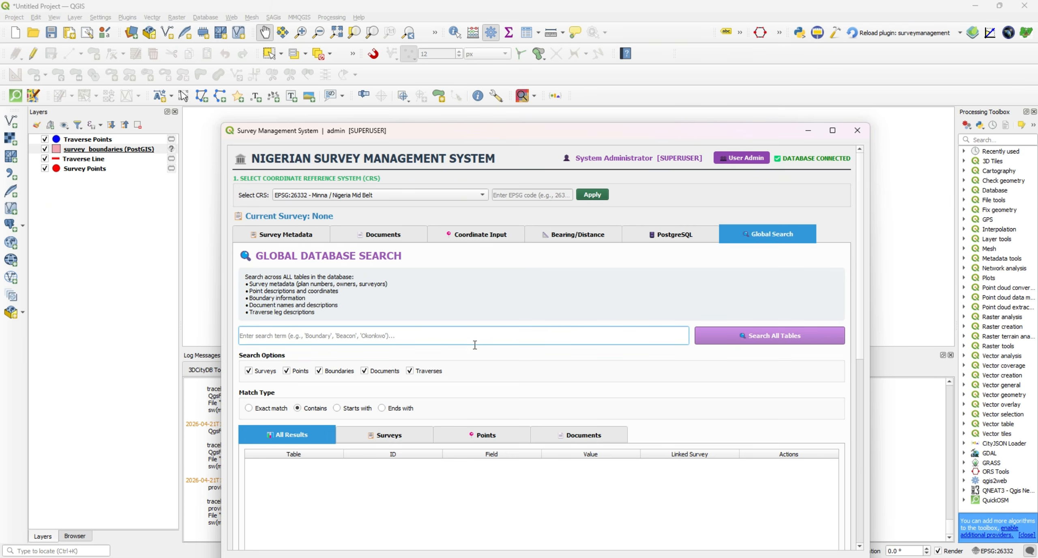
{"action": "type", "text": "sam"}
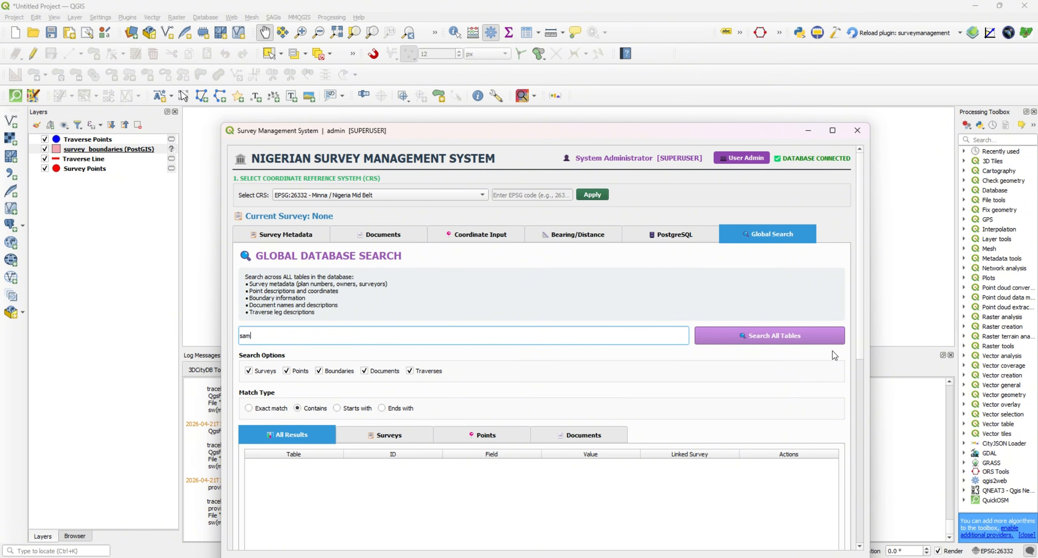
{"action": "left_click", "coordinate": [798, 342]}
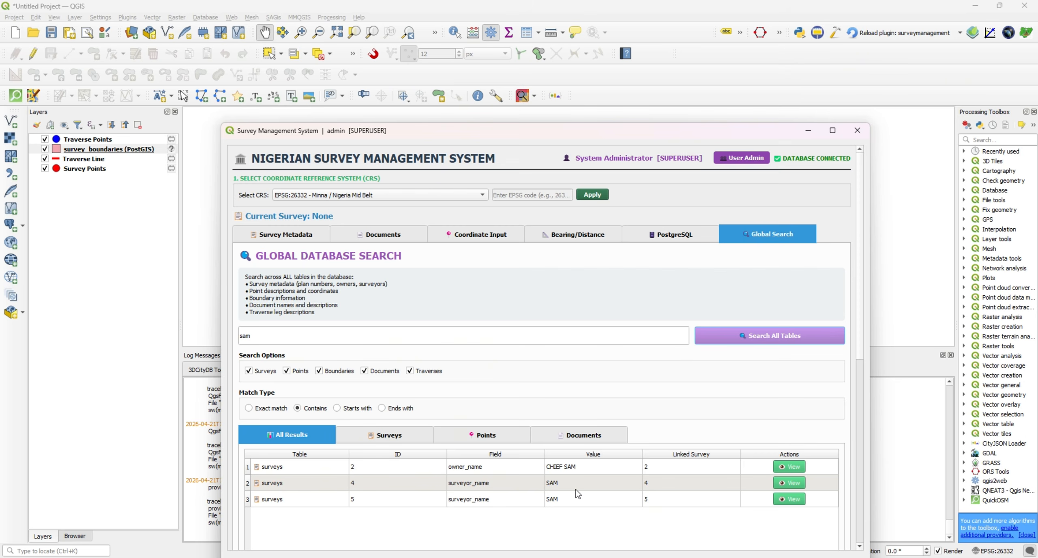
Open the survey with ID 5 from the search results and review its metadata.
{"action": "left_click", "coordinate": [790, 499]}
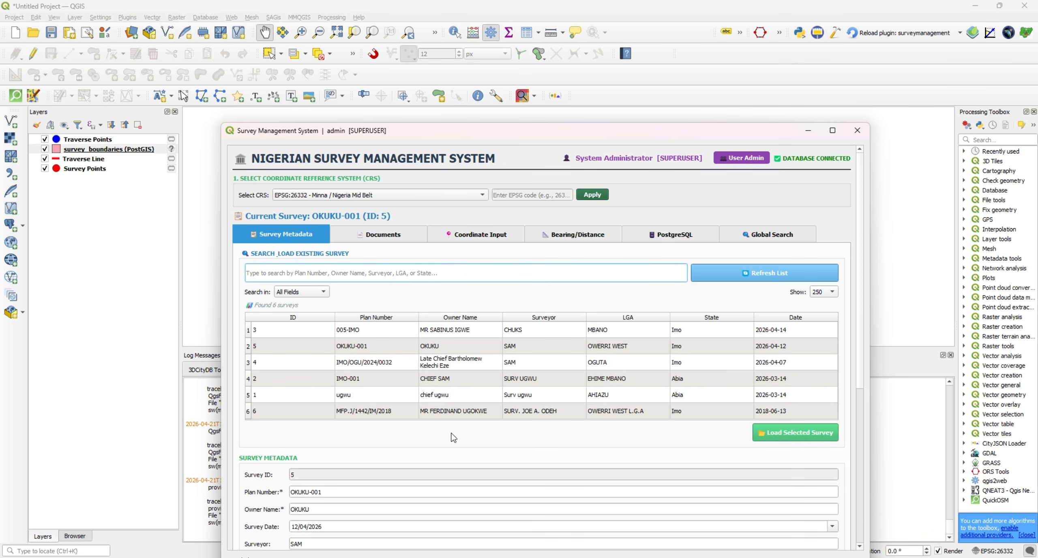
{"action": "scroll", "coordinate": [265, 451], "scroll_direction": "down", "scroll_amount": 3}
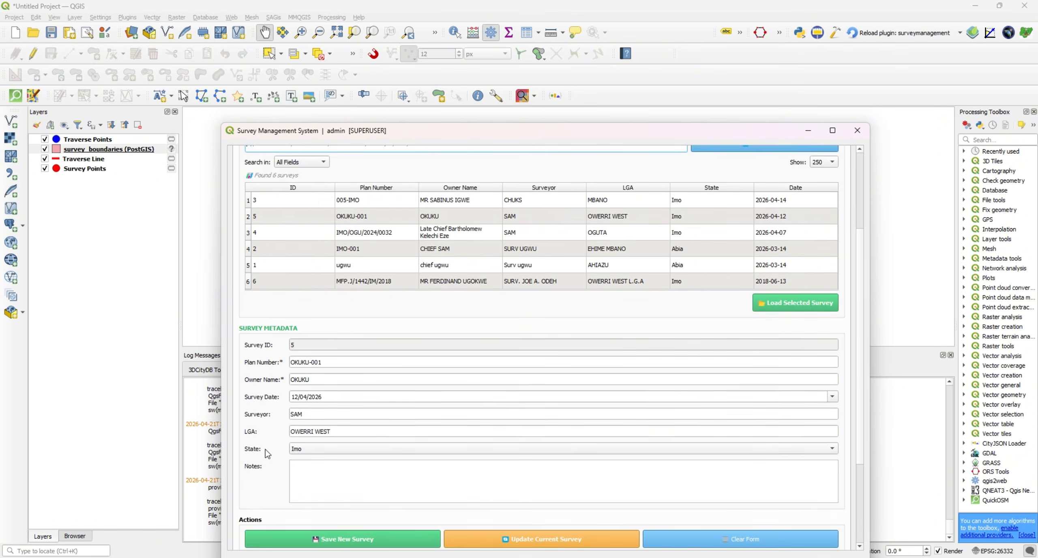
{"action": "scroll", "coordinate": [267, 447], "scroll_direction": "up", "scroll_amount": 3}
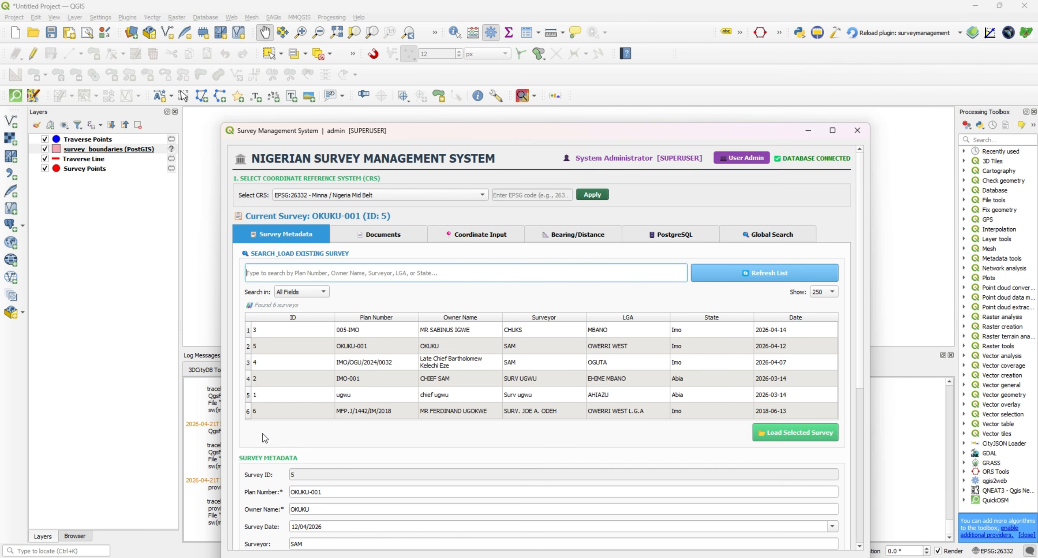
{"action": "left_click_drag", "start_coordinate": [365, 136], "coordinate": [366, 118]}
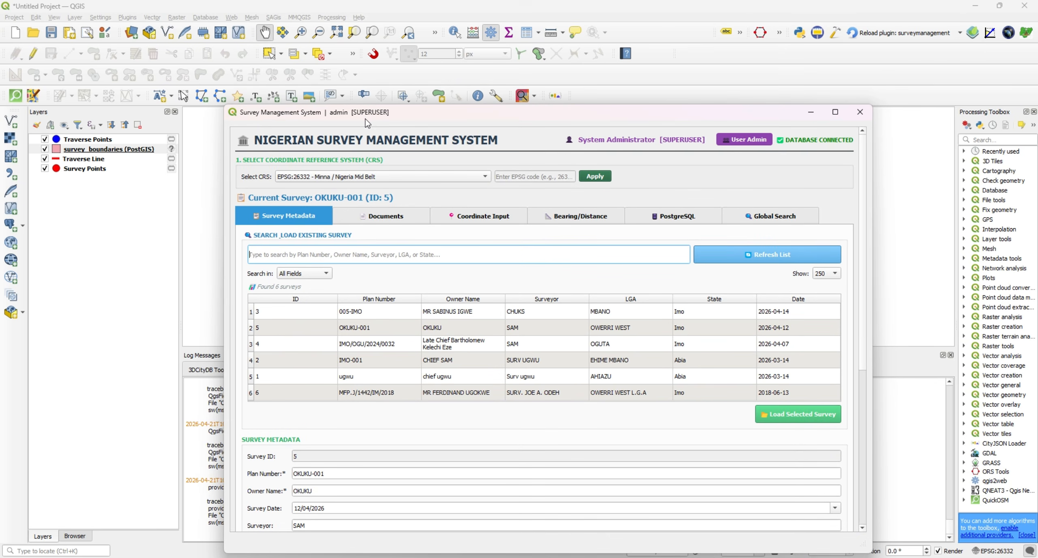